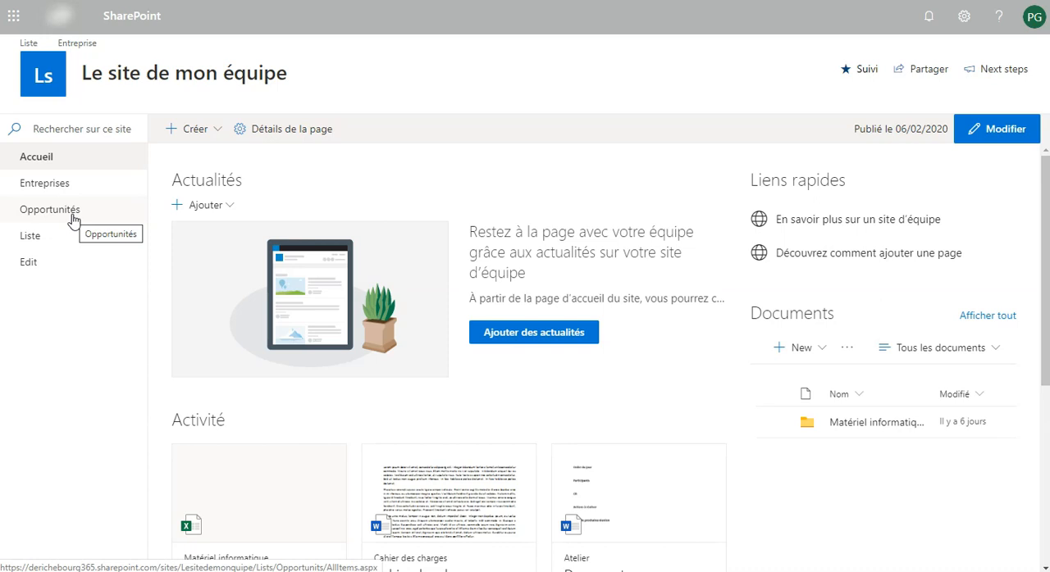
Open the Opportunités list and view the column types that can be added to it
left_click(73, 218)
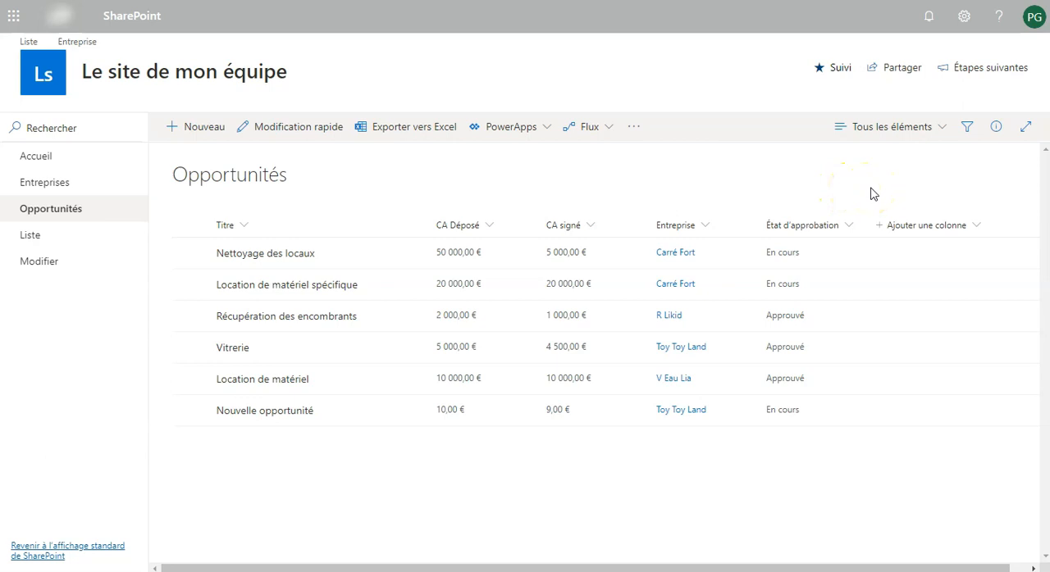
left_click(898, 231)
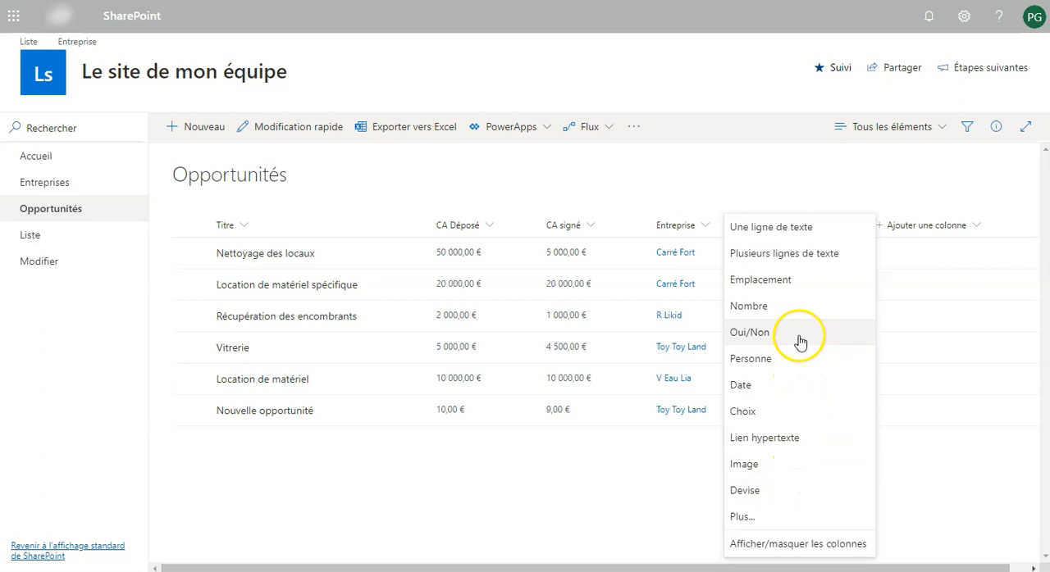
left_click(823, 199)
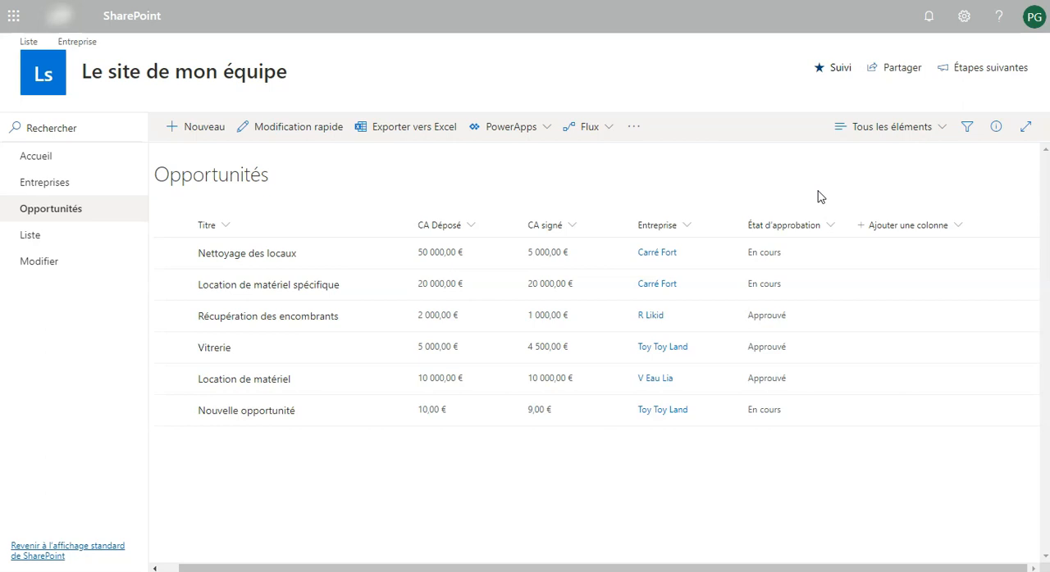
Move the Entreprise column to the first position in the list, before Titre
left_click(710, 228)
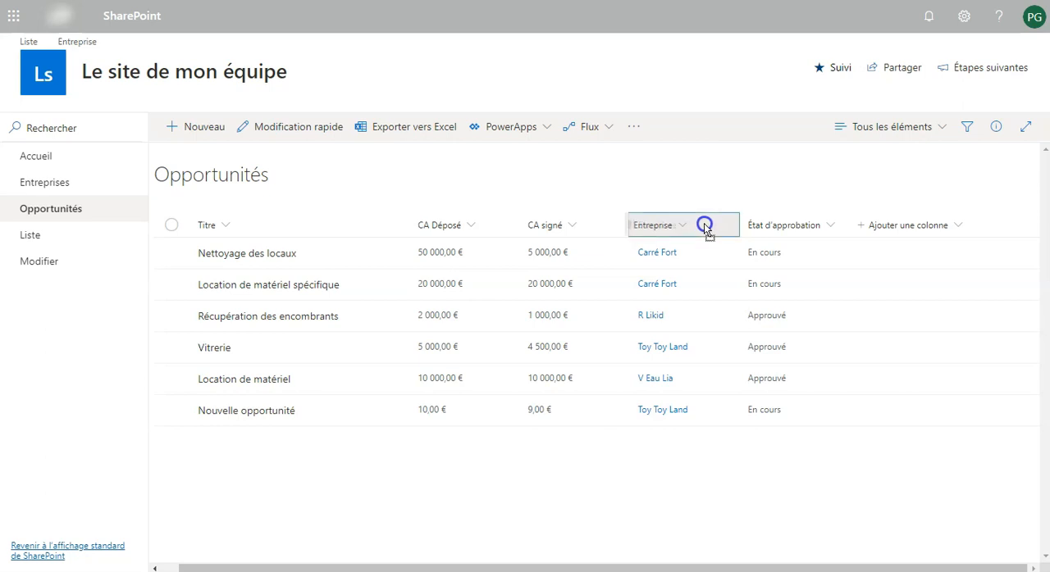
left_click_drag(708, 228, 444, 230)
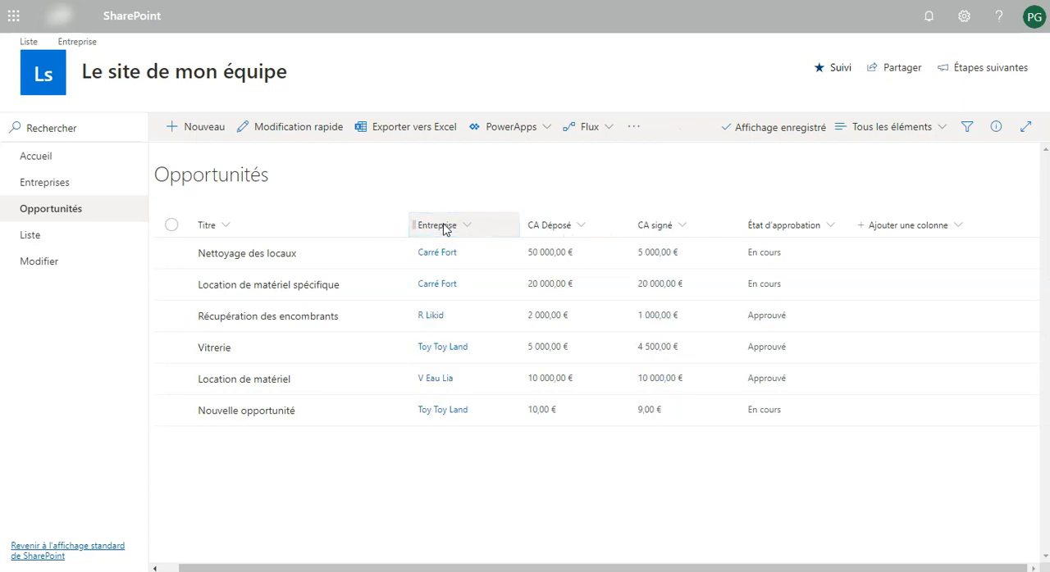
mouse_move(487, 228)
left_mouse_down()
mouse_move(259, 231)
mouse_move(692, 230)
mouse_move(740, 206)
mouse_move(218, 41)
left_mouse_up()
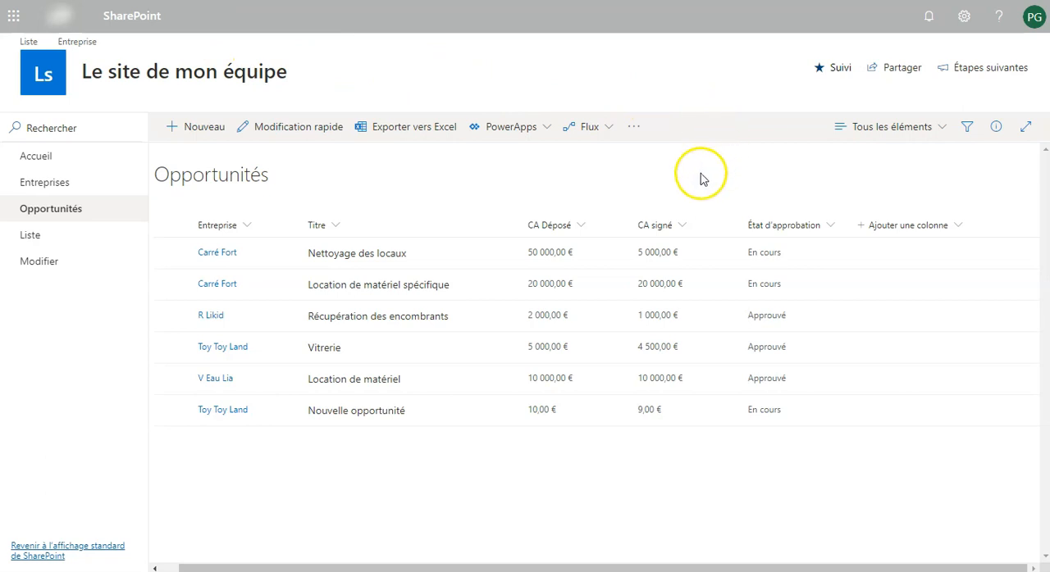
Hide the État d'approbation column from the Opportunités list
left_click(830, 230)
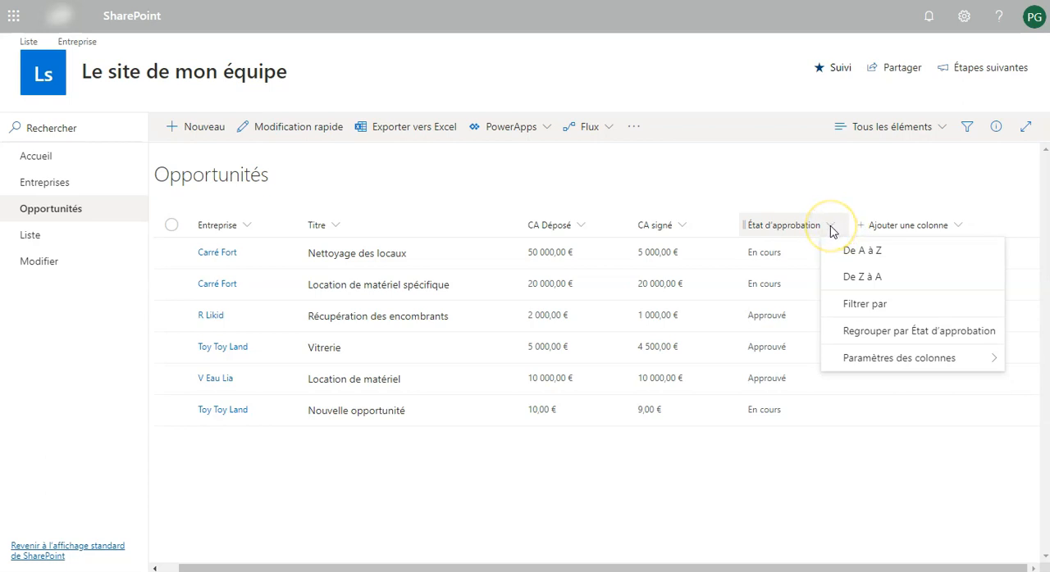
left_click(860, 362)
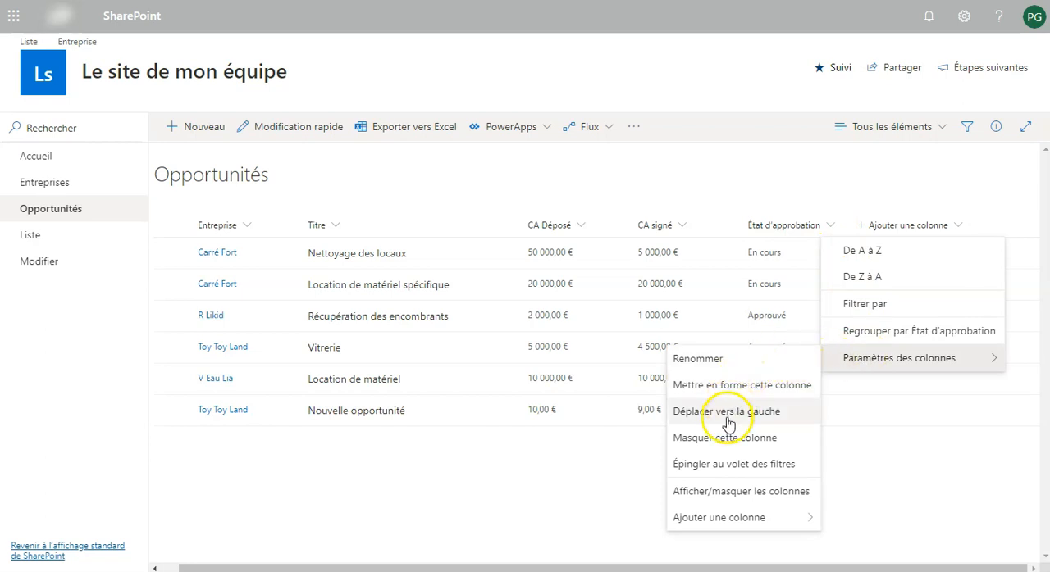
left_click(724, 440)
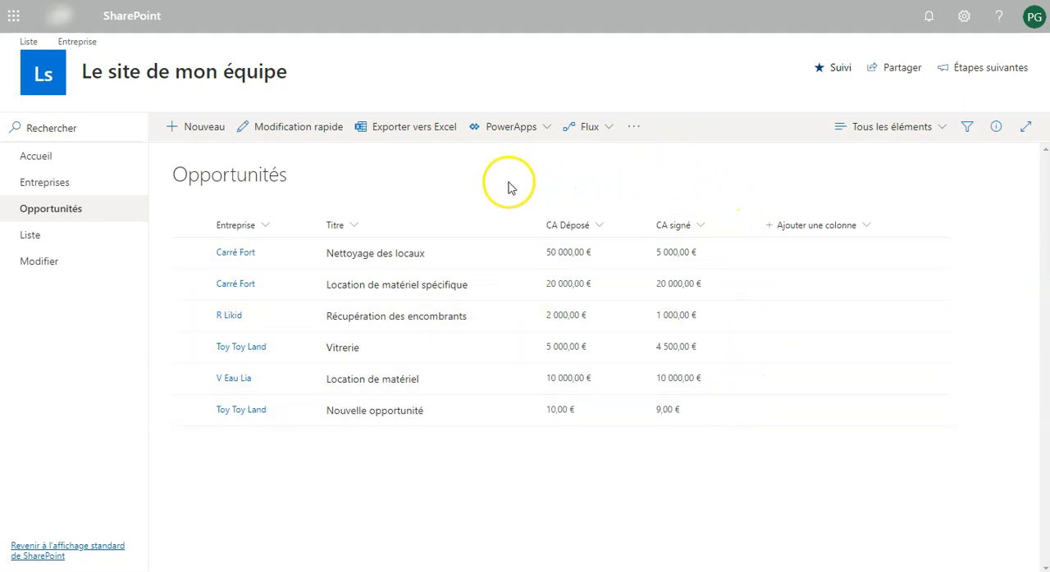
Rename the Titre column as "Intitulé de l'opportunité" and save the new name
left_click(354, 225)
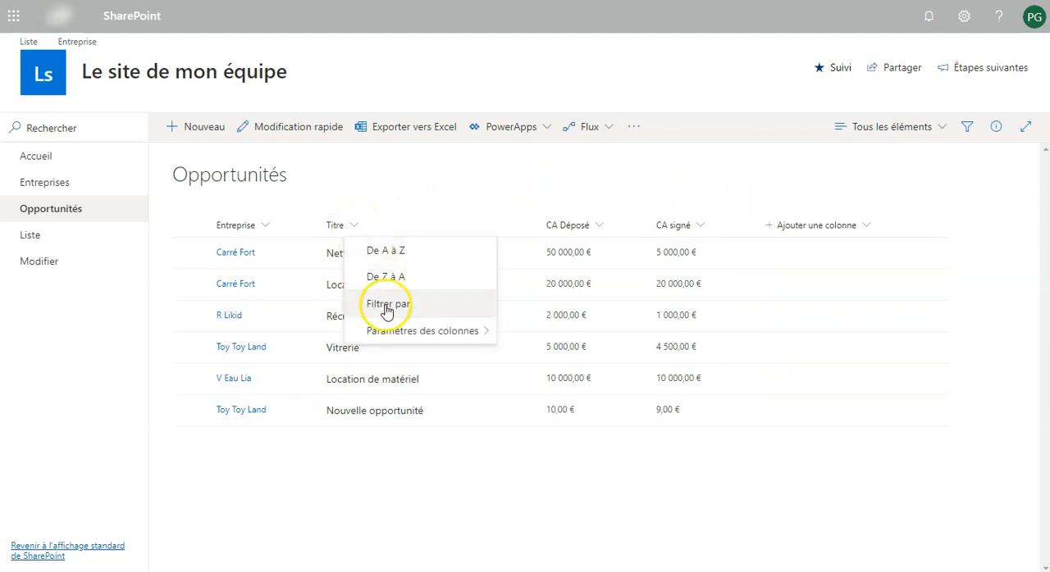
mouse_move(382, 333)
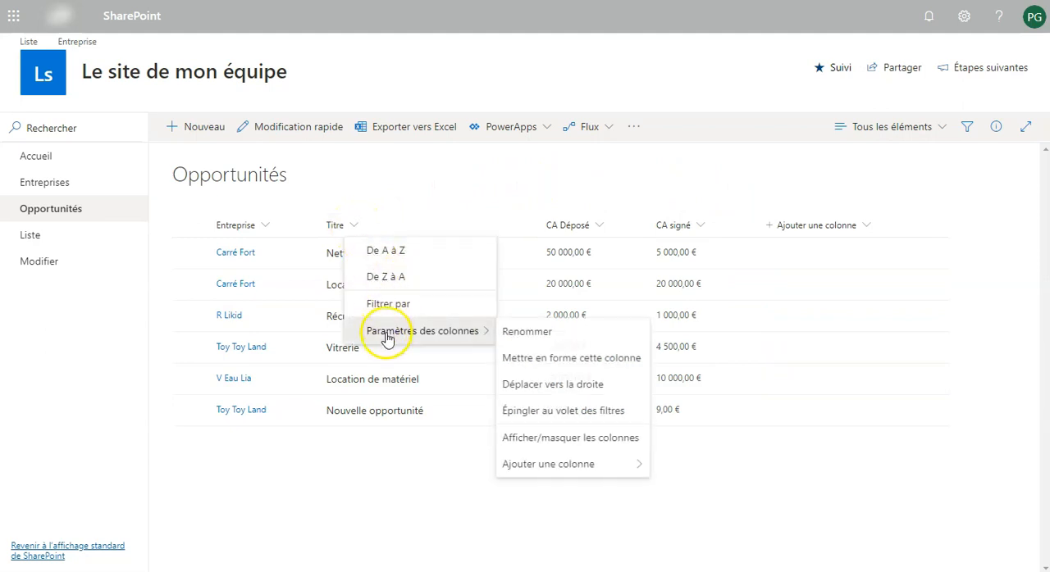
left_click(527, 333)
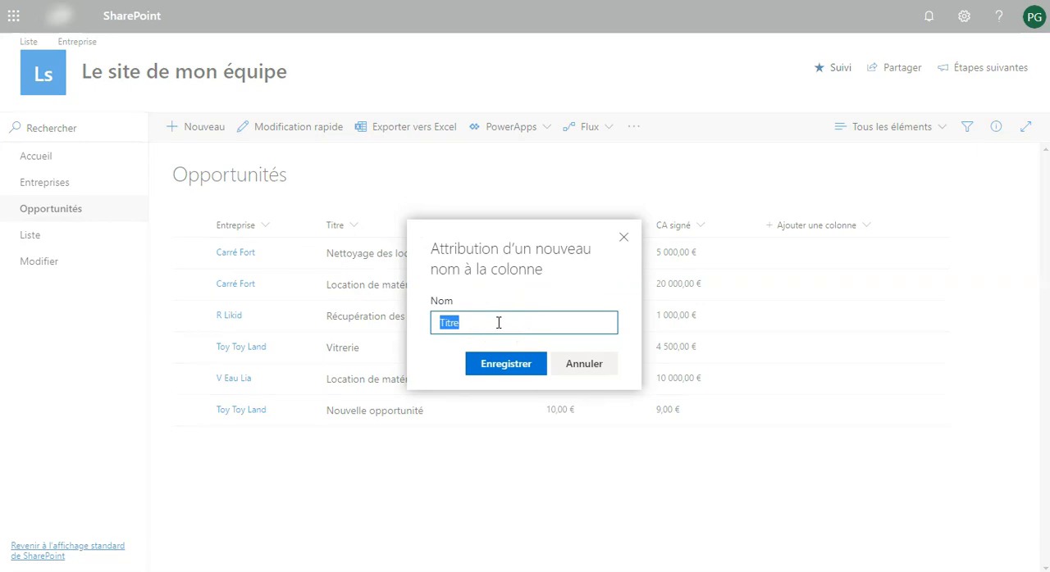
type("Intitulé de l'opportu")
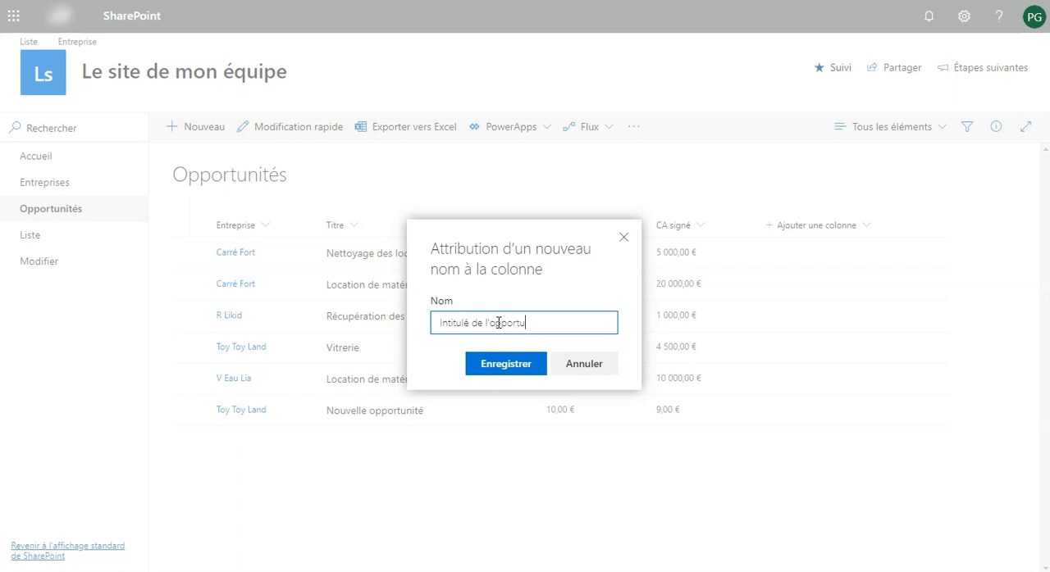
left_click(510, 361)
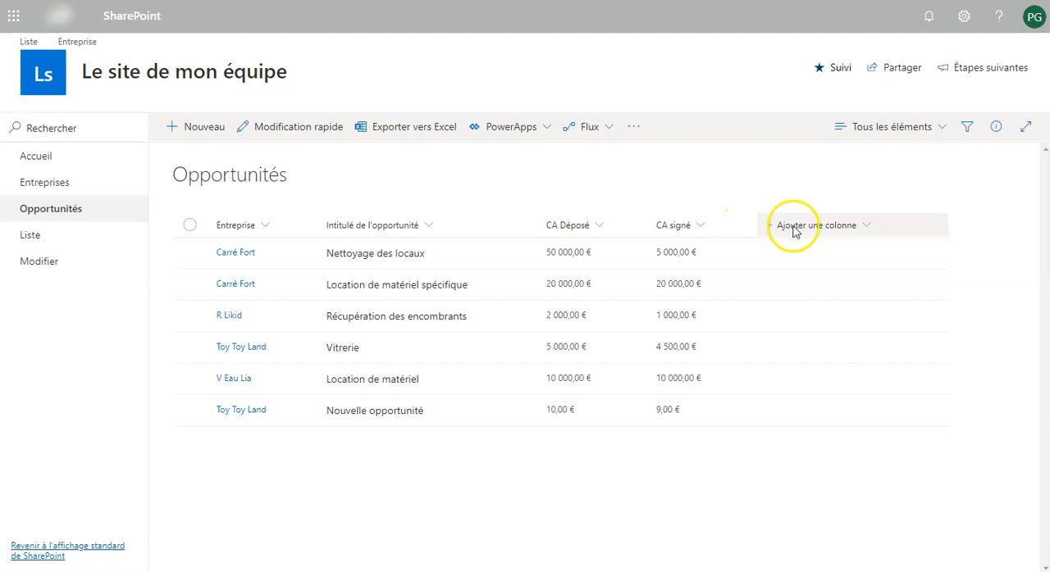
In the view's column settings, enable État d'approbation and move it up between CA Déposé and CA signé
left_click(867, 232)
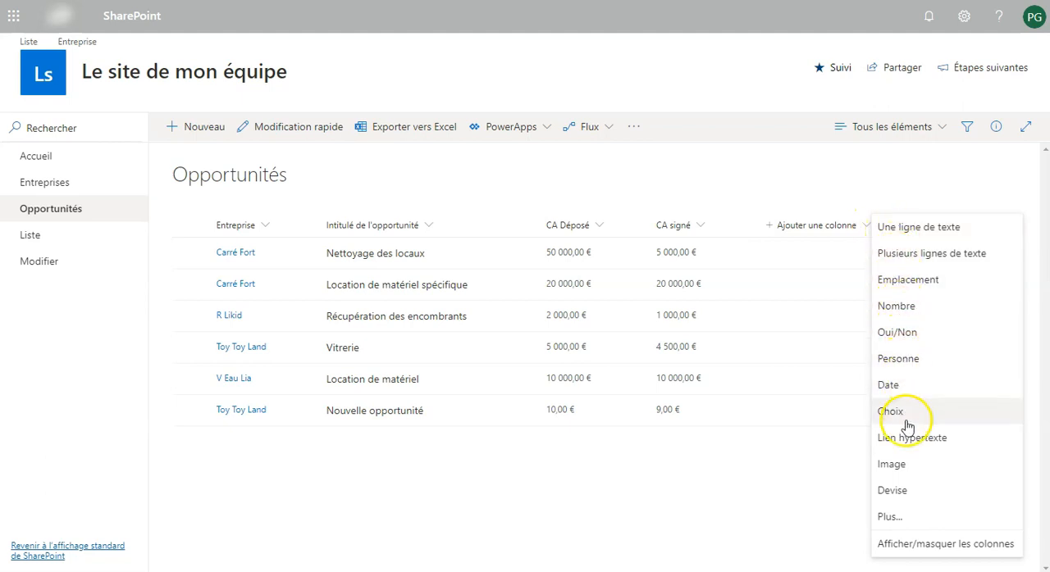
left_click(915, 547)
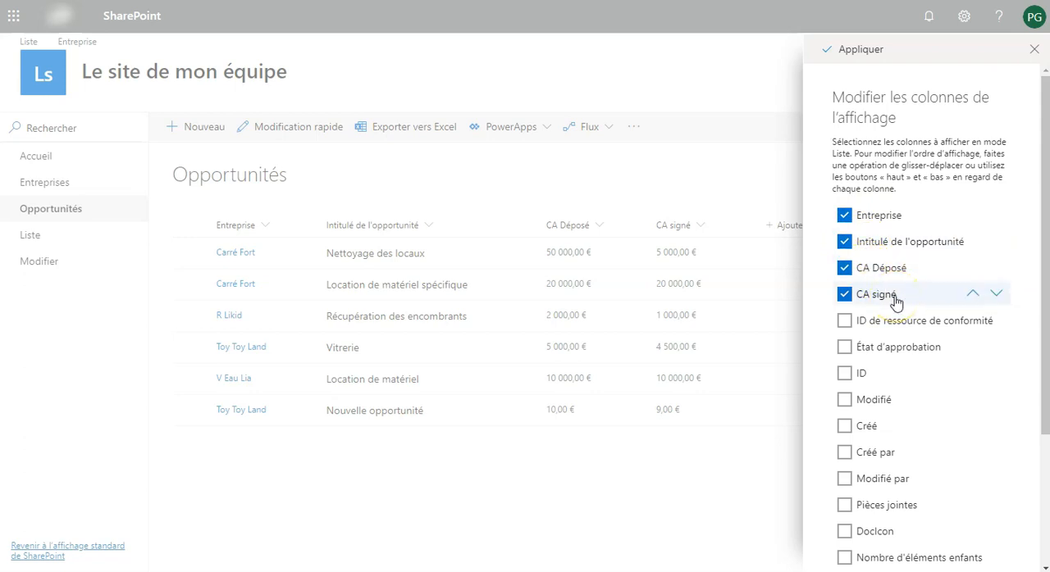
scroll(896, 304, "down", 1)
left_click(845, 276)
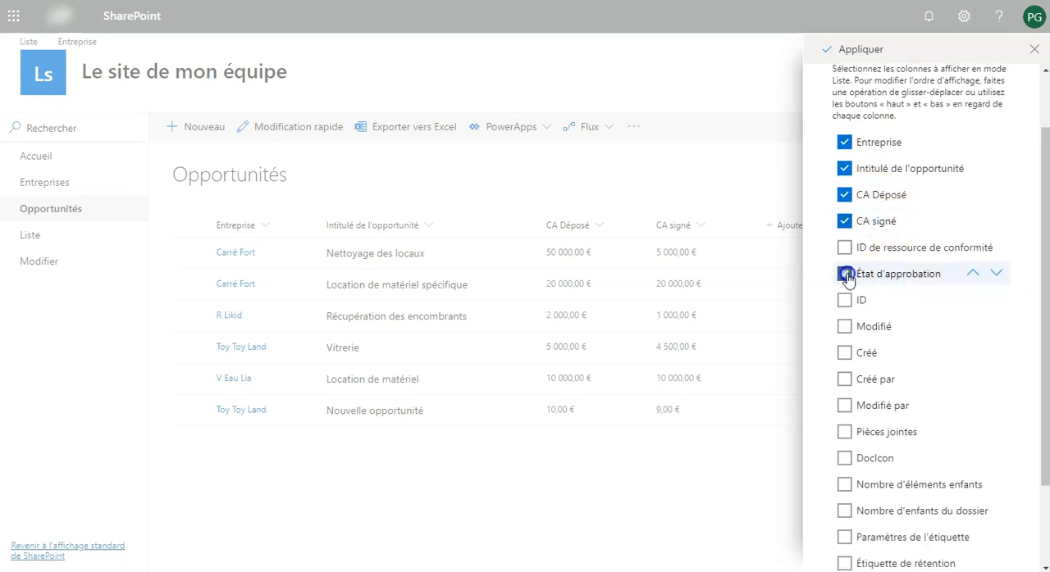
left_click(973, 273)
left_click(974, 274)
left_click(974, 273)
left_click(975, 274)
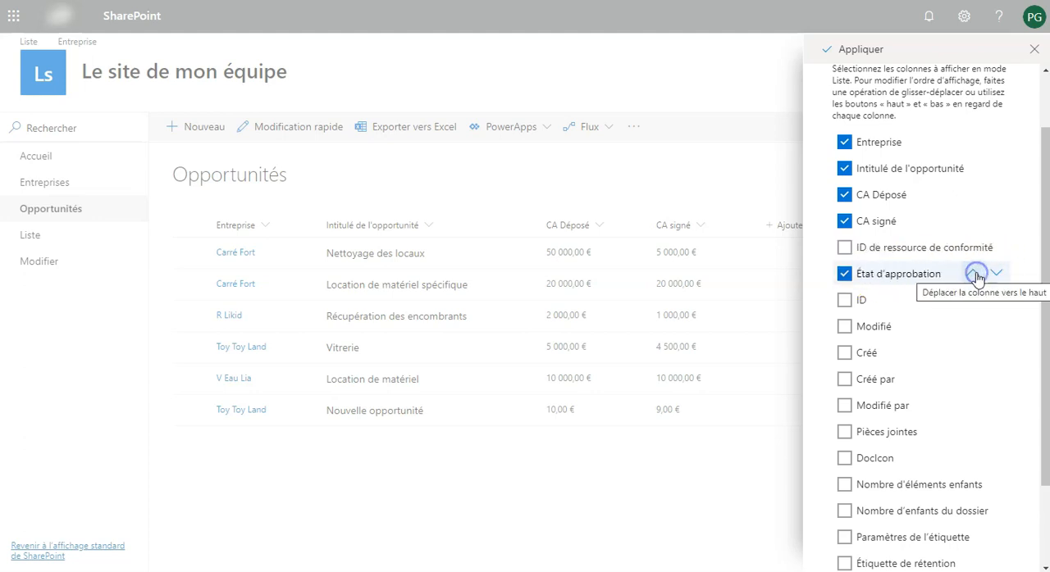
left_click(971, 274)
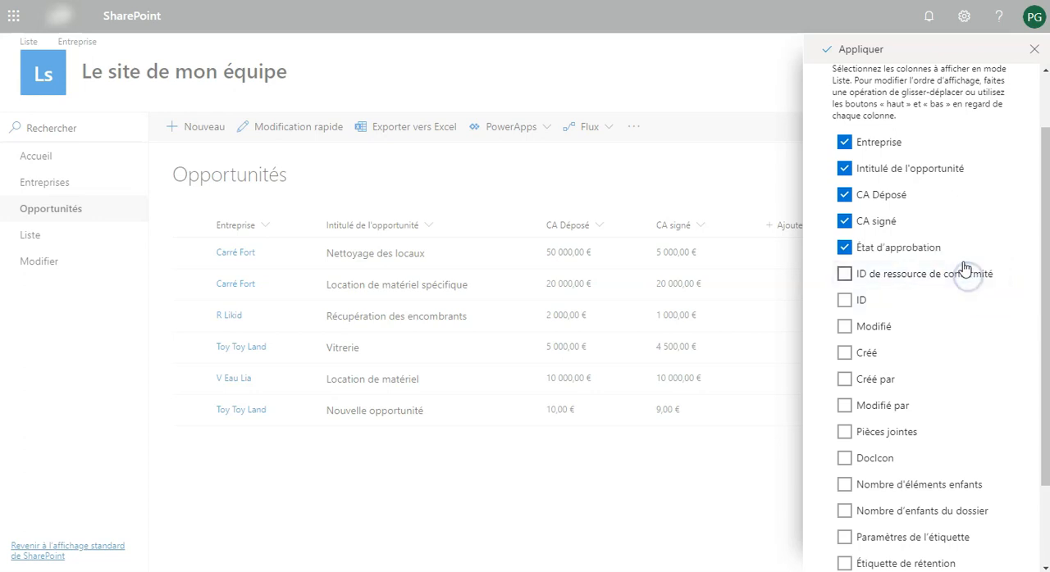
left_click(973, 247)
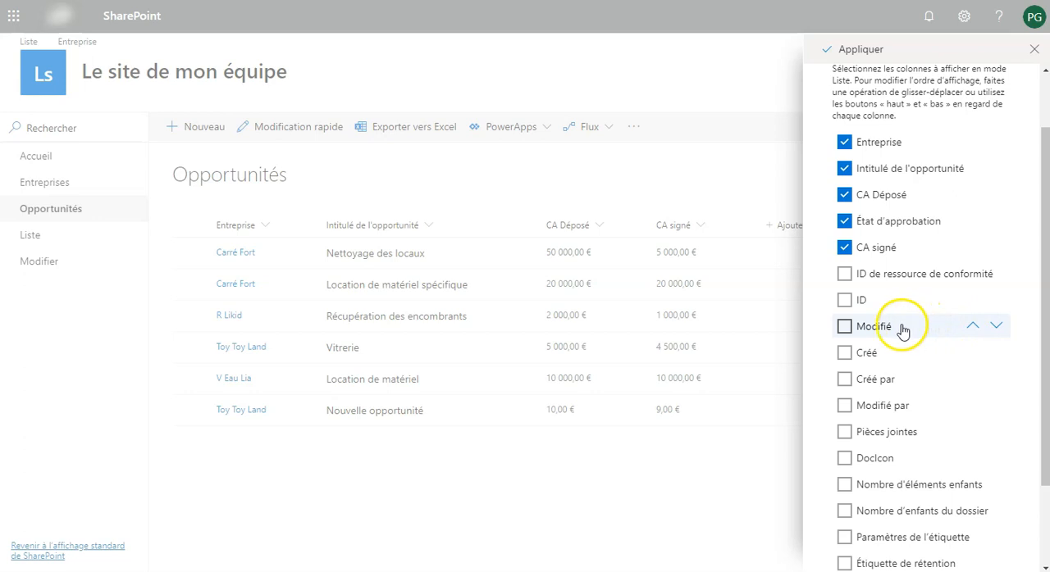
Add the Créé and Modifié columns to the view and apply the column changes
left_click(845, 354)
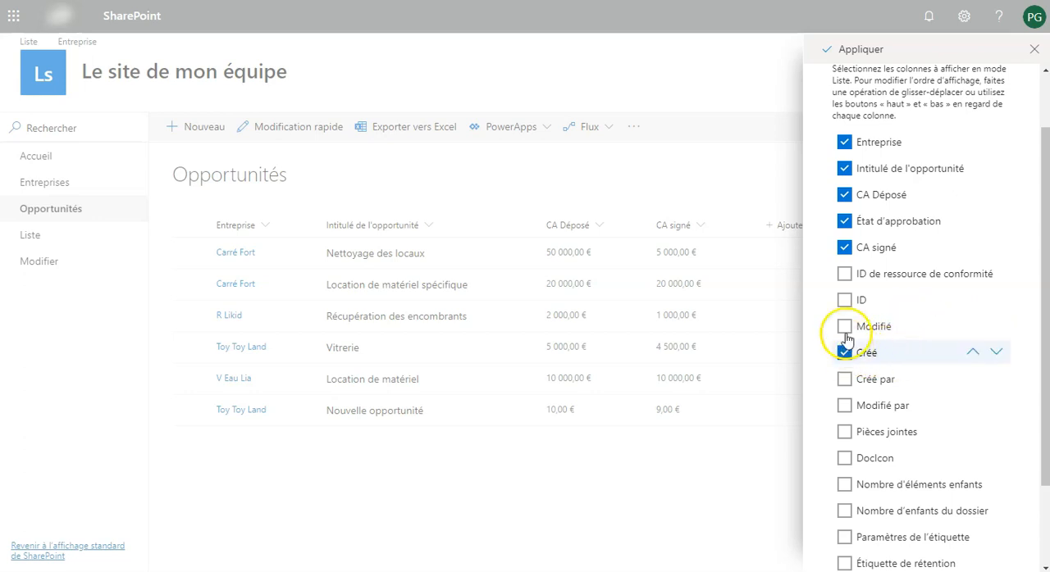
left_click(844, 328)
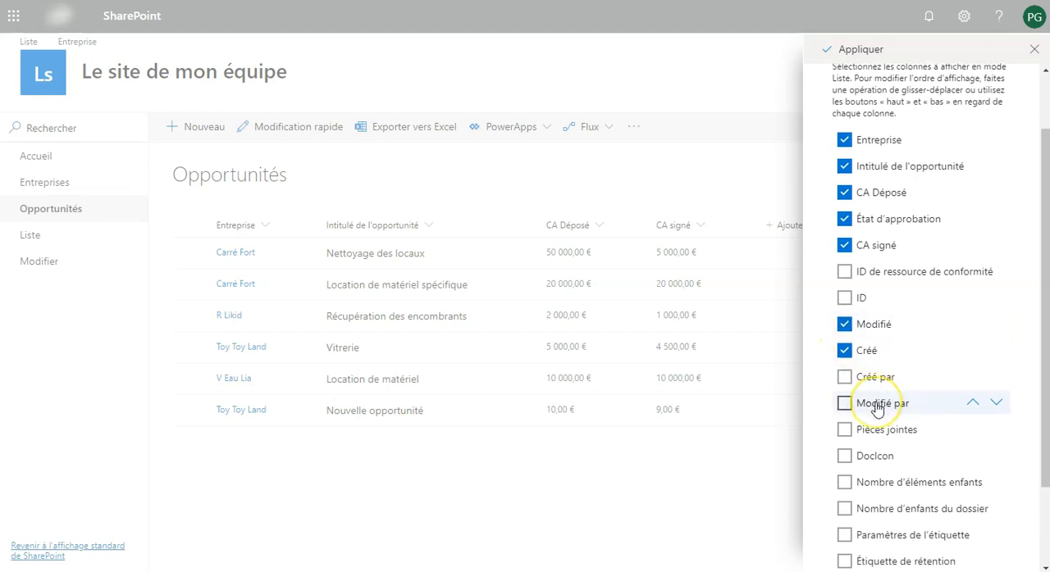
scroll(877, 404, "down", 2)
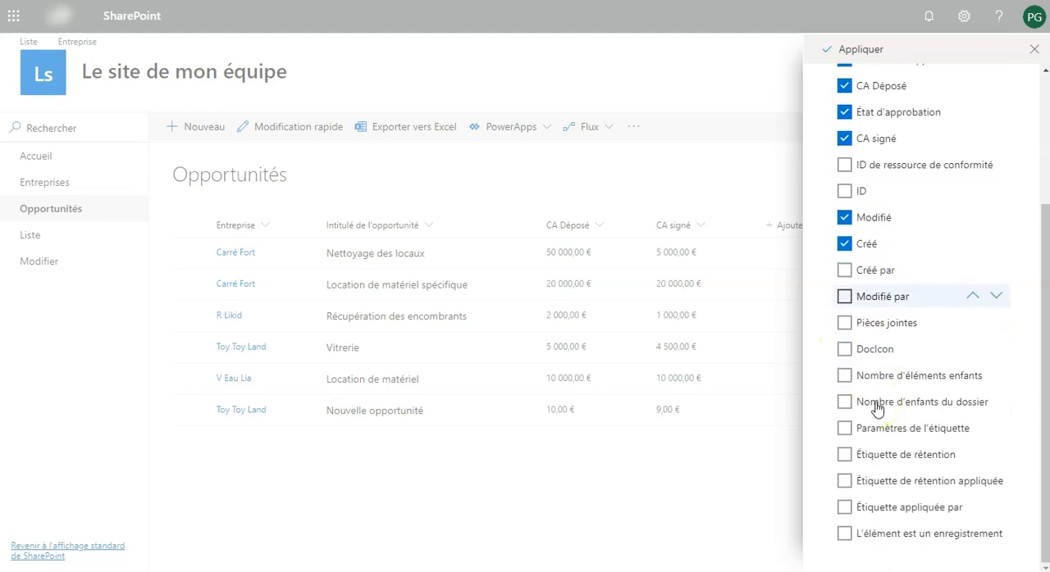
scroll(876, 408, "up", 3)
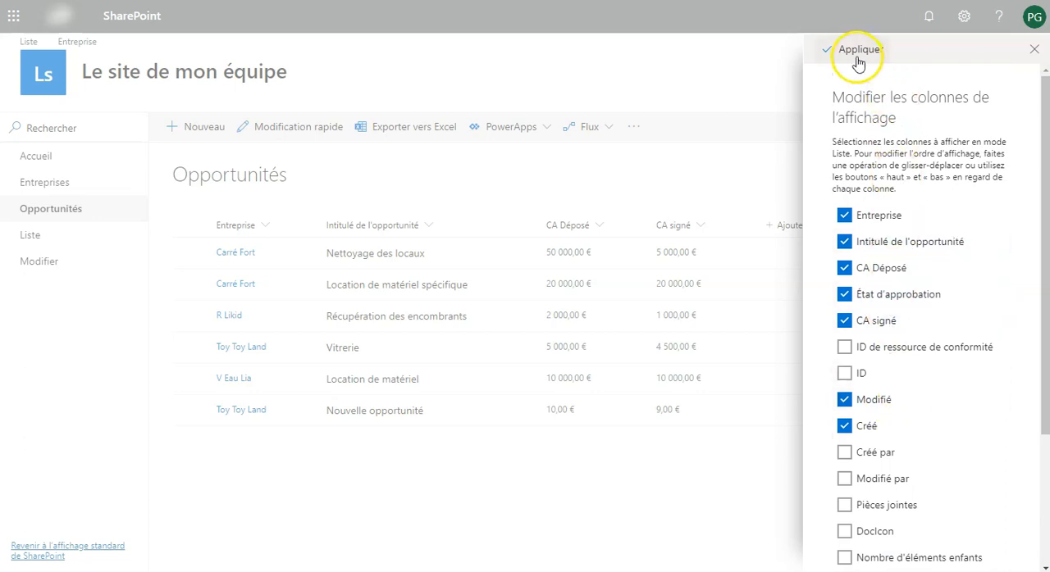
left_click(857, 50)
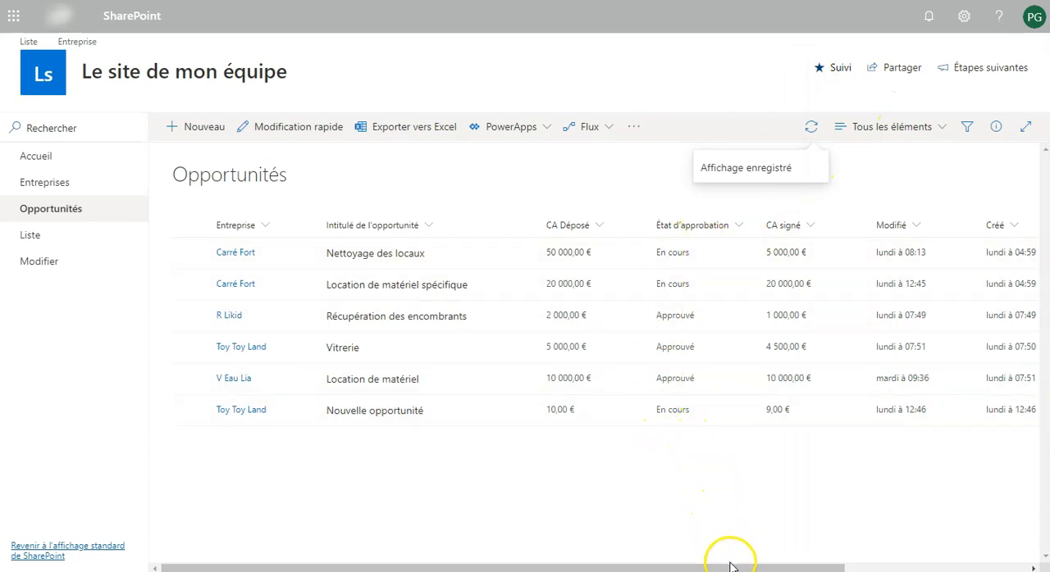
Move the Créé column before Modifié and review the column order in the view's column settings
left_click_drag(731, 568, 901, 556)
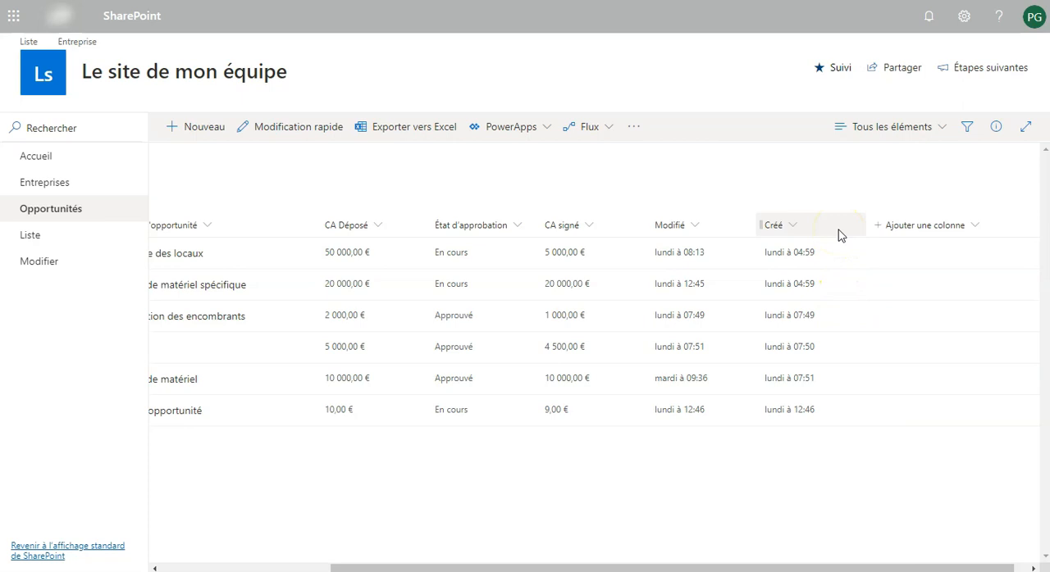
left_click_drag(835, 233, 670, 234)
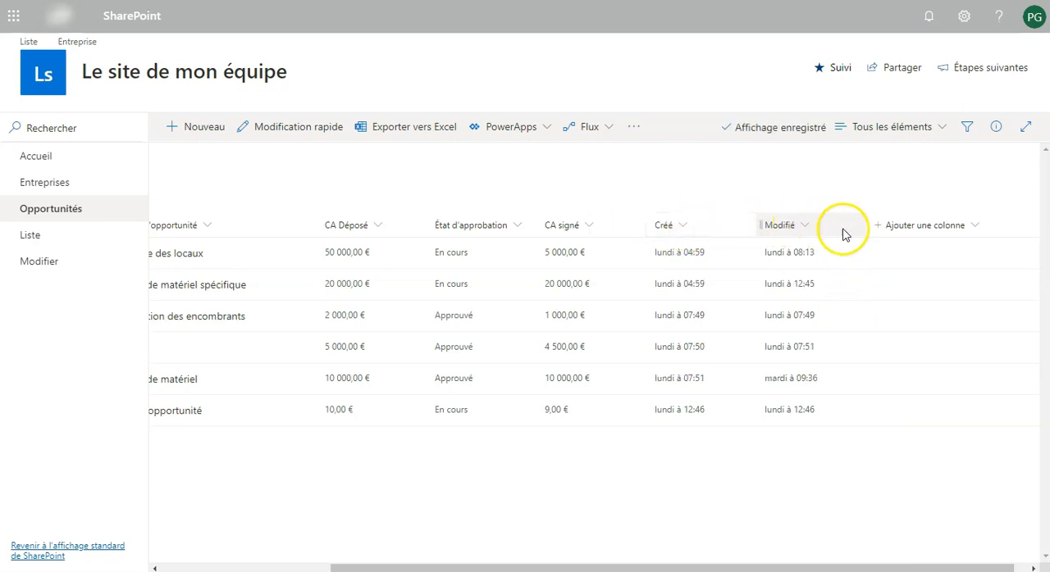
left_click(954, 234)
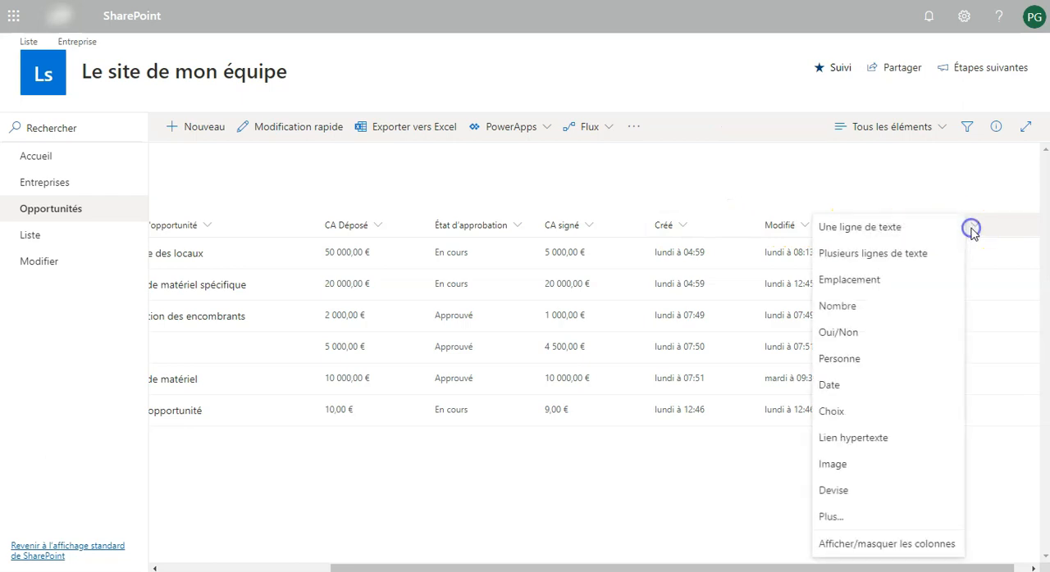
left_click(886, 545)
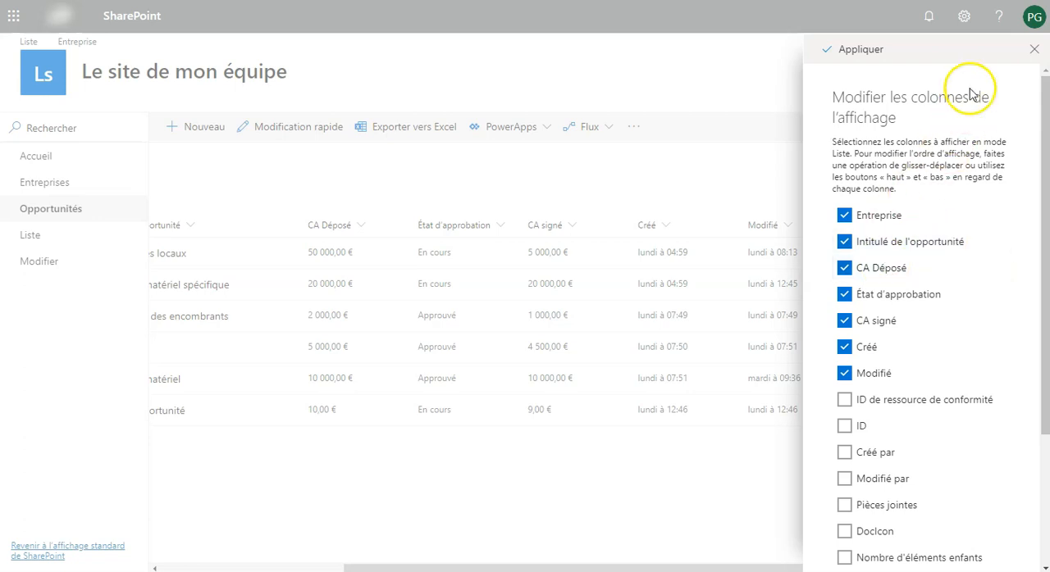
left_click(1034, 51)
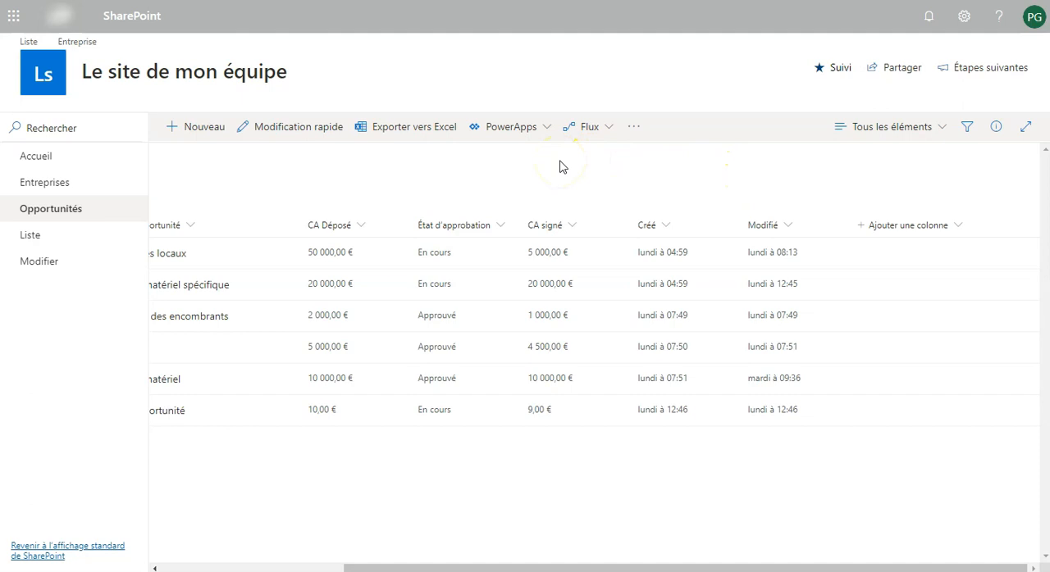
Filter the list by Entreprise to show only Carré Fort and Toy Toy Land
left_click_drag(410, 561, 204, 558)
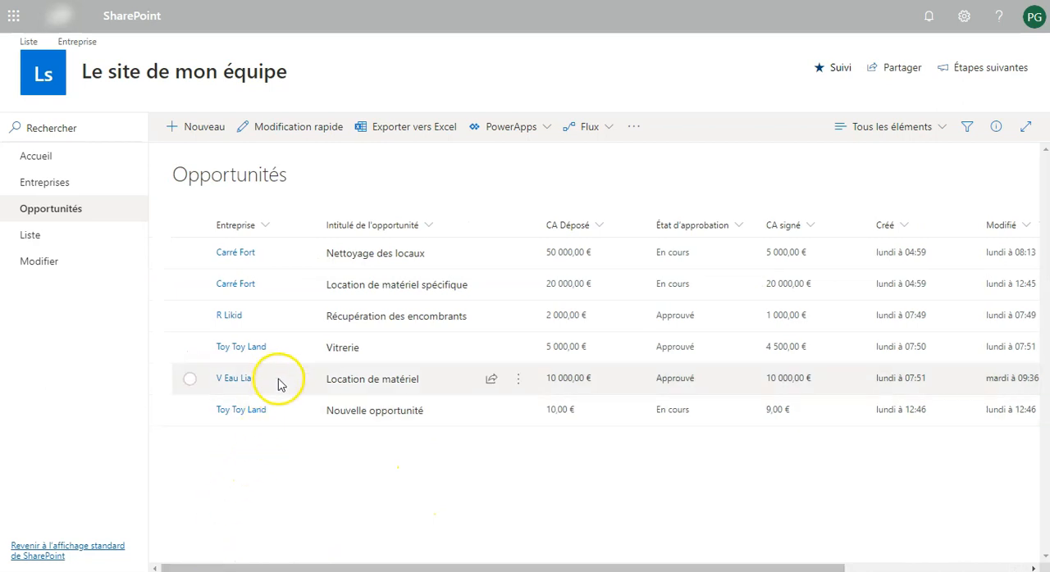
left_click(266, 227)
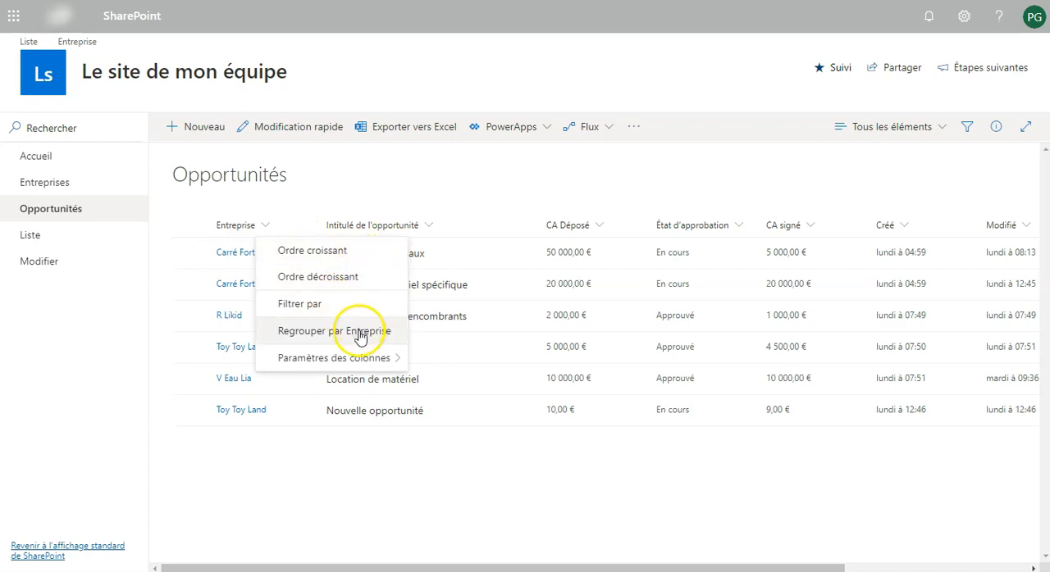
left_click(342, 308)
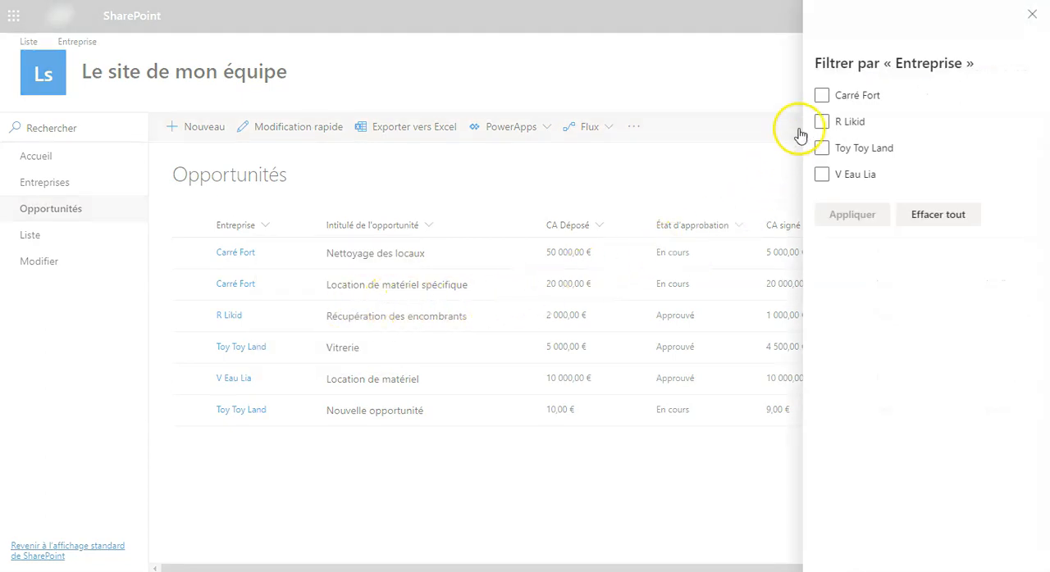
left_click(822, 95)
left_click(821, 149)
left_click(849, 215)
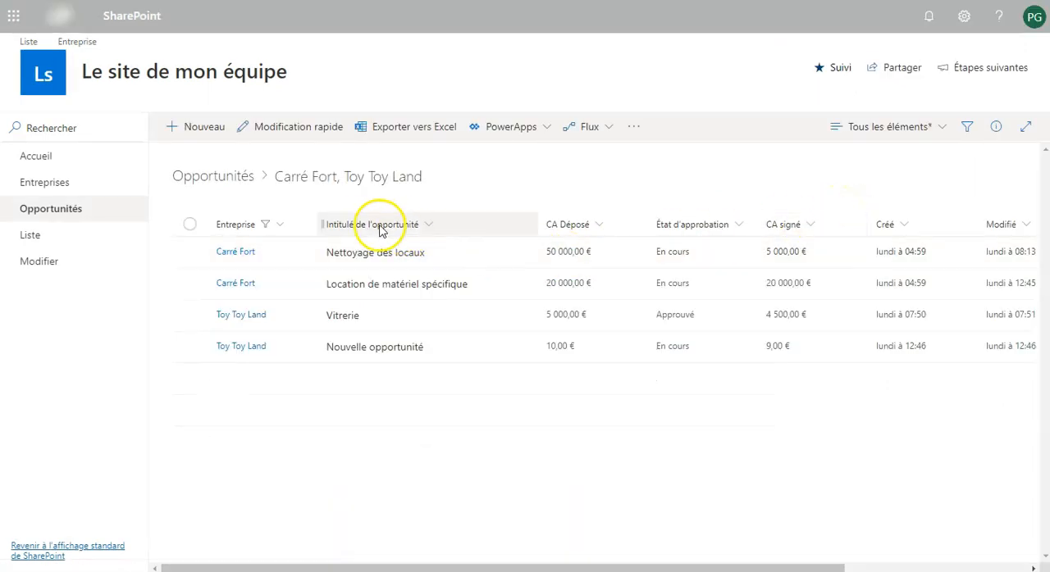
left_click(281, 225)
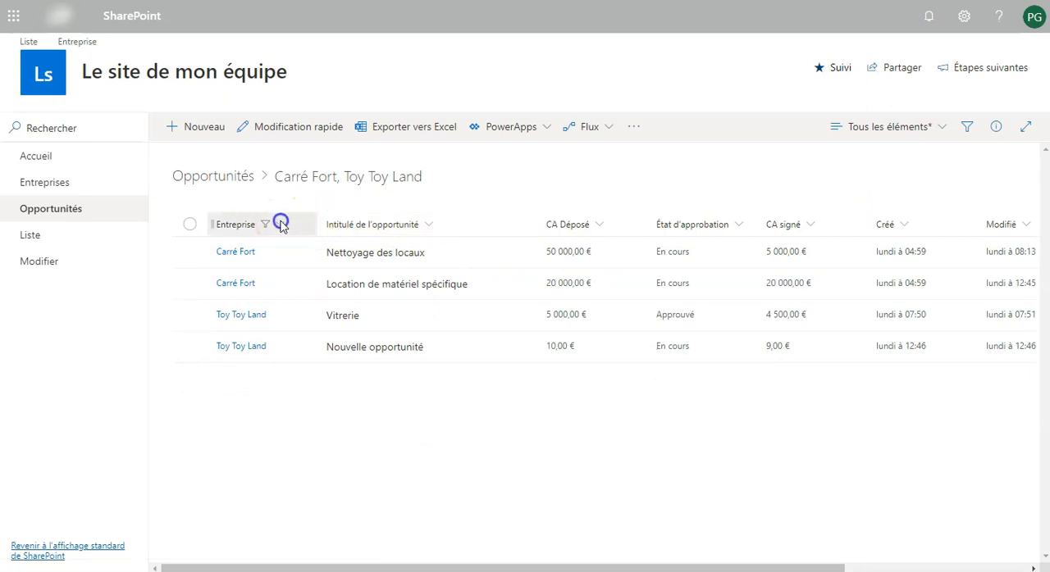
left_click(320, 305)
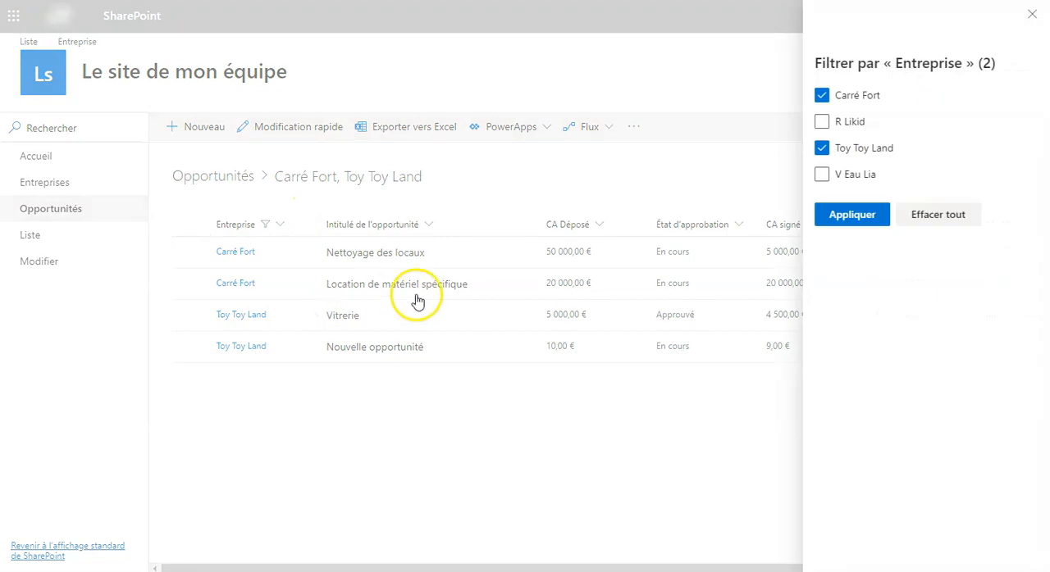
left_click(923, 214)
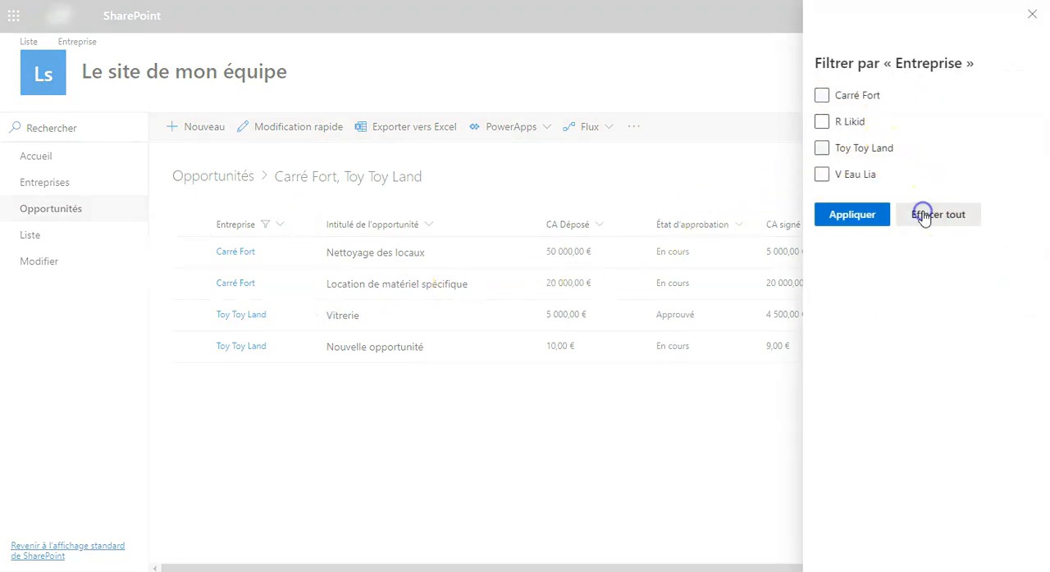
left_click(1032, 15)
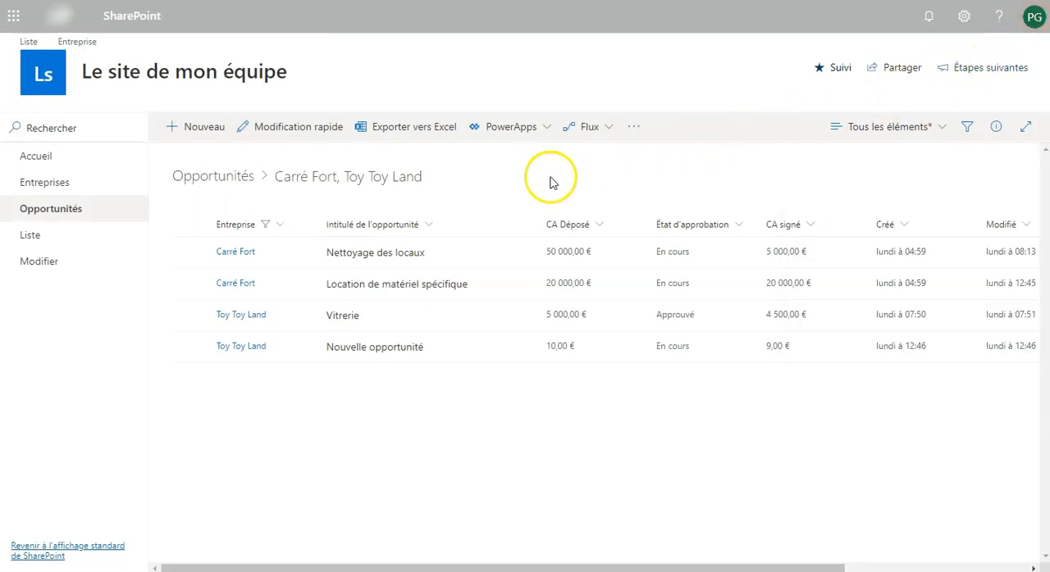
Clear every company selected in the Entreprise filter and apply it to the Opportunités list
left_click(282, 226)
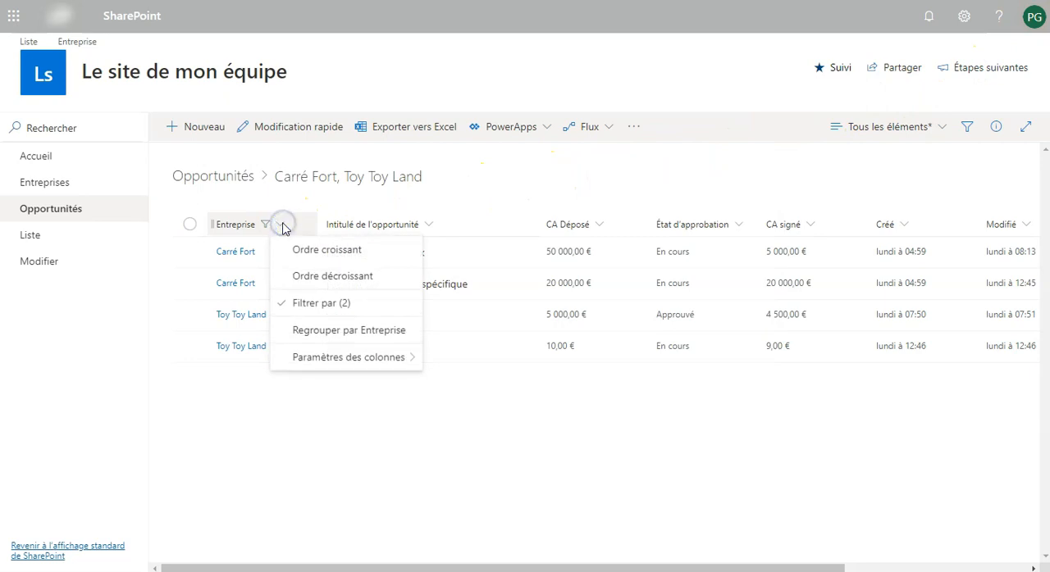
left_click(345, 305)
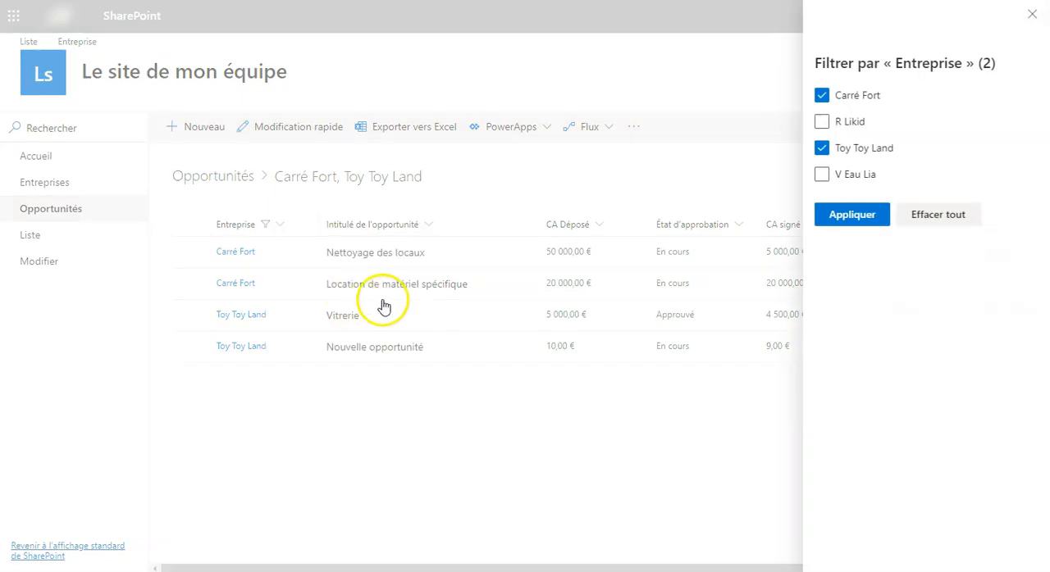
left_click(919, 220)
left_click(876, 221)
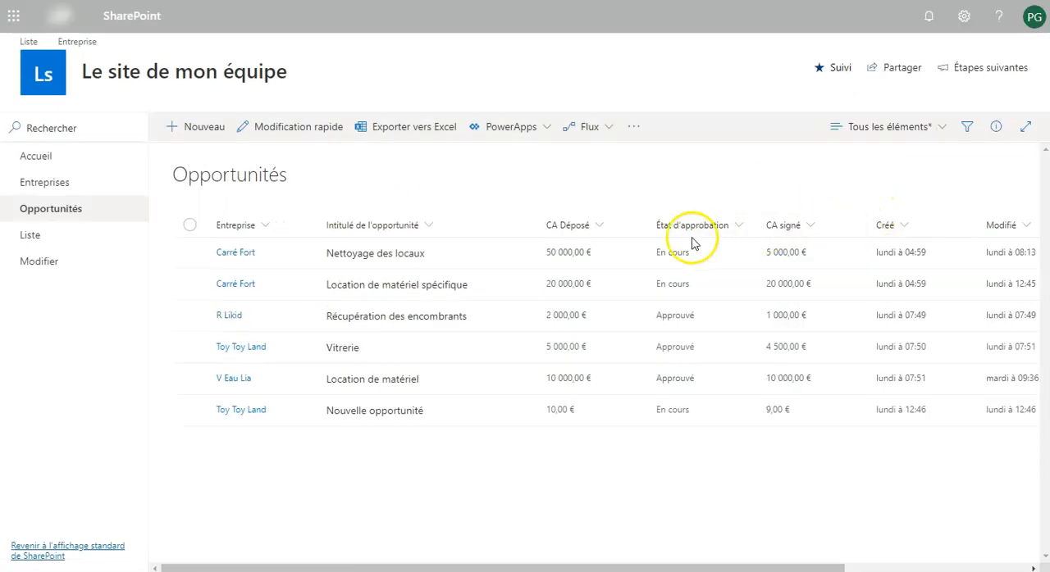
Group the list by Entreprise and collapse the Carré Fort, R Likid, Toy Toy Land and V Eau Lia groups
left_click(266, 227)
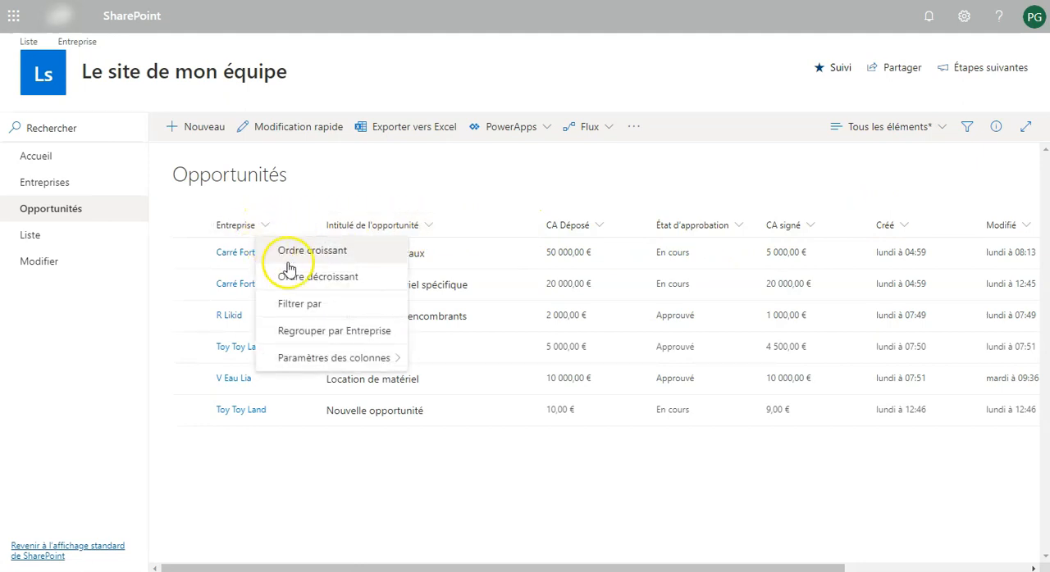
left_click(312, 333)
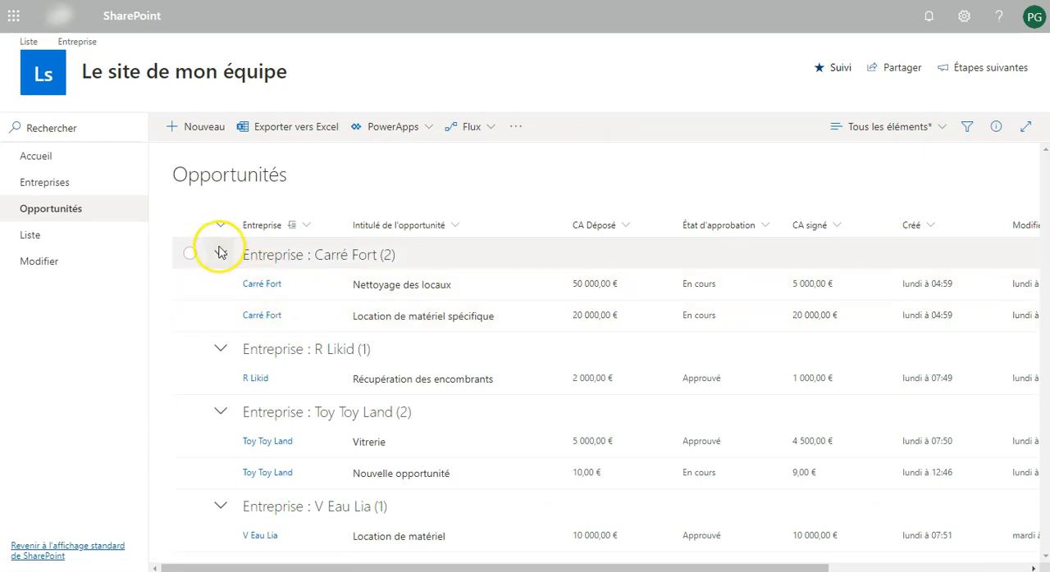
left_click(220, 254)
left_click(220, 286)
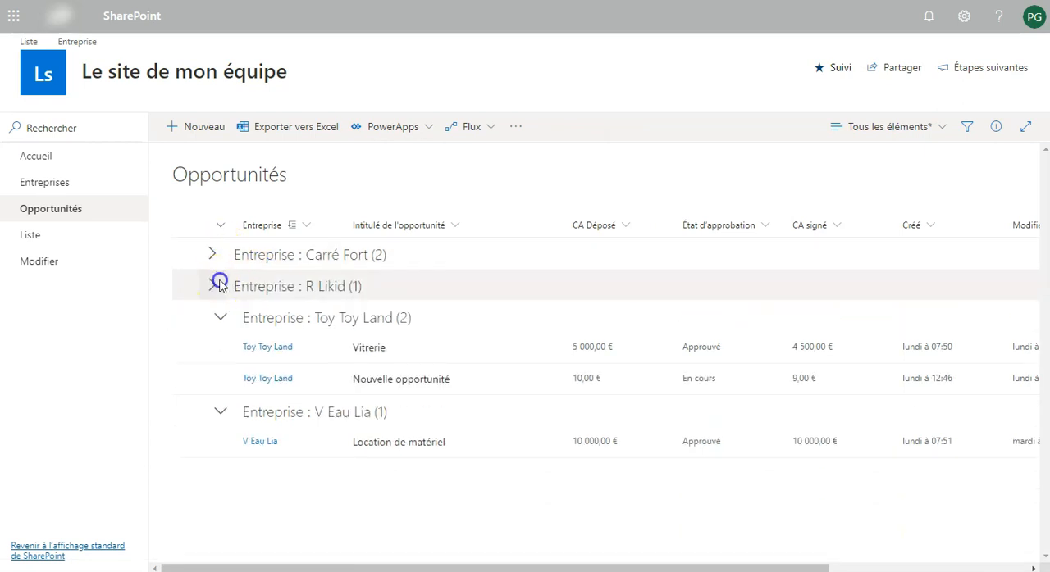
left_click(220, 320)
left_click(218, 349)
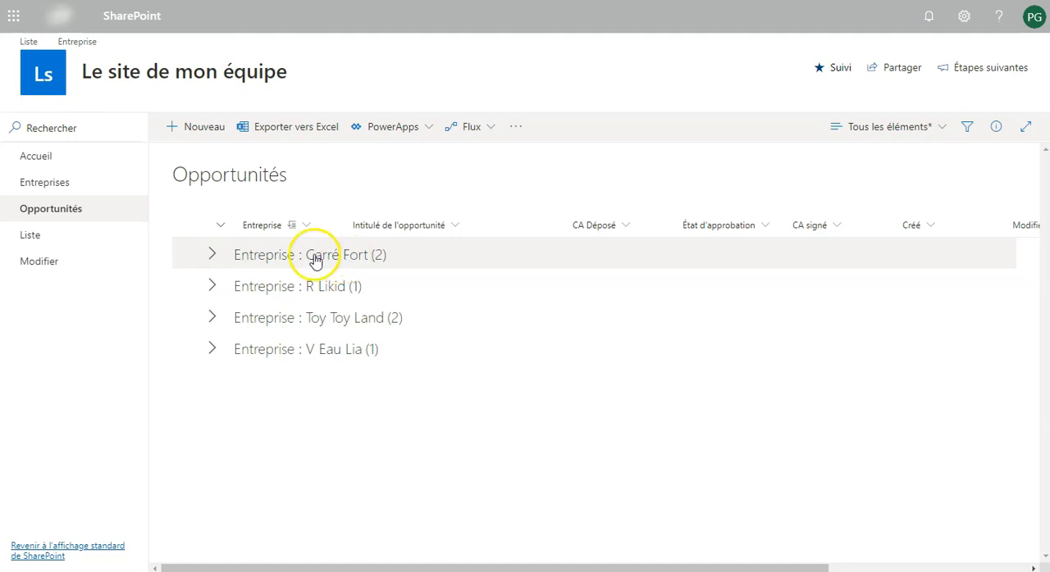
Expand and collapse the Carré Fort and R Likid groups in turn and remove the grouping by Entreprise
left_click(214, 254)
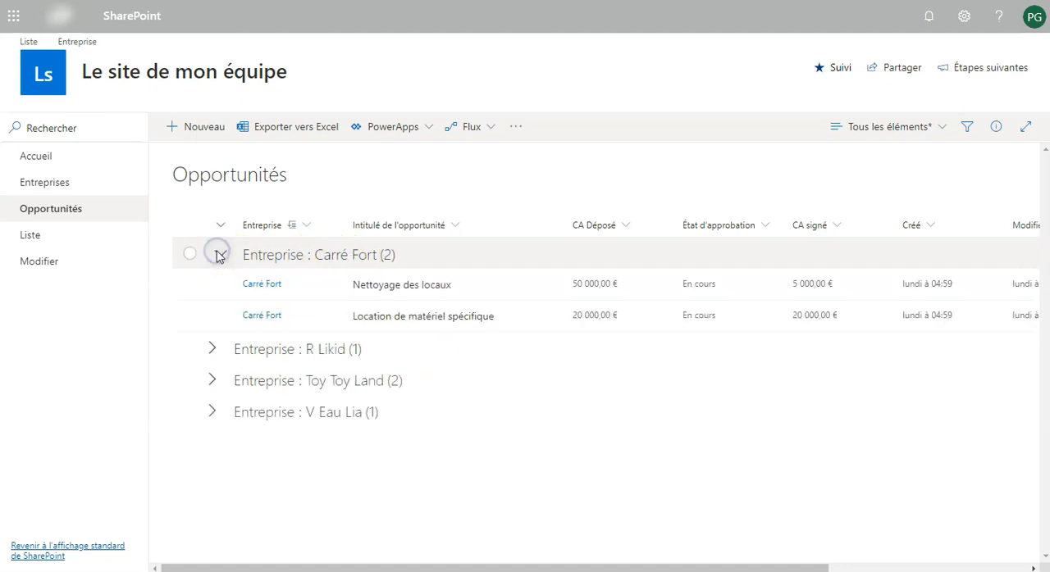
left_click(218, 255)
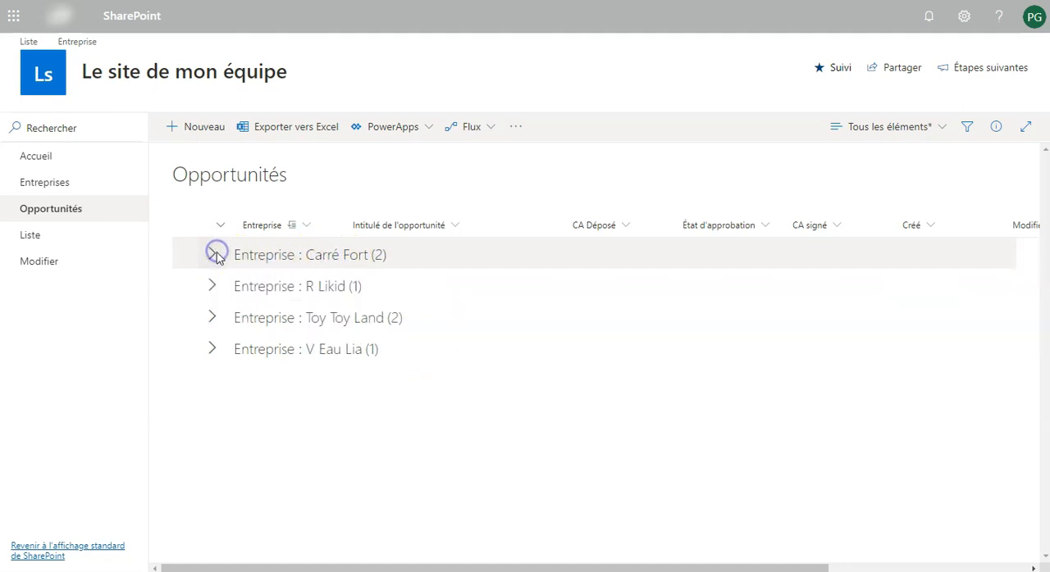
left_click(216, 284)
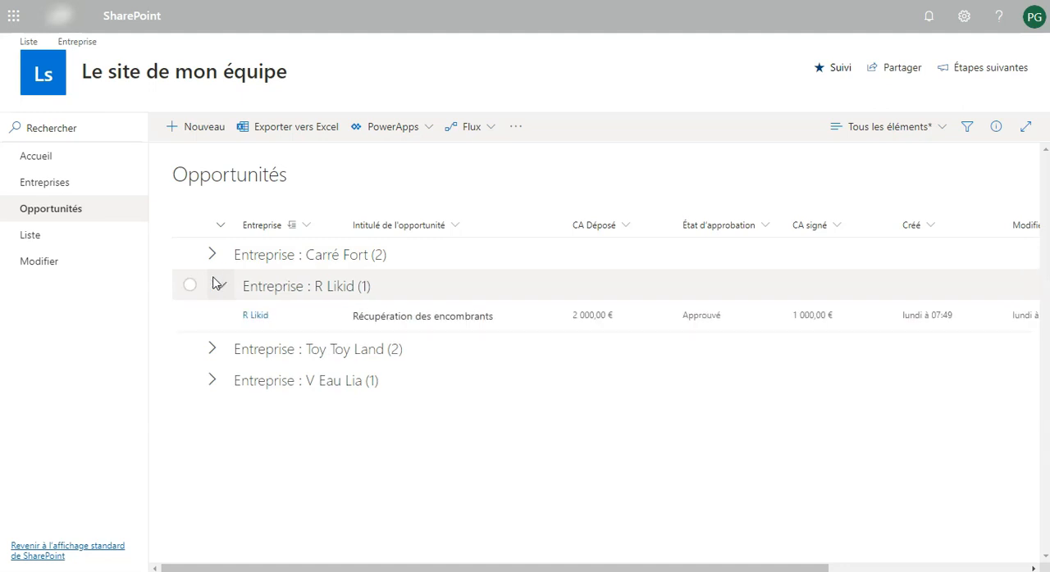
left_click(215, 284)
left_click(308, 229)
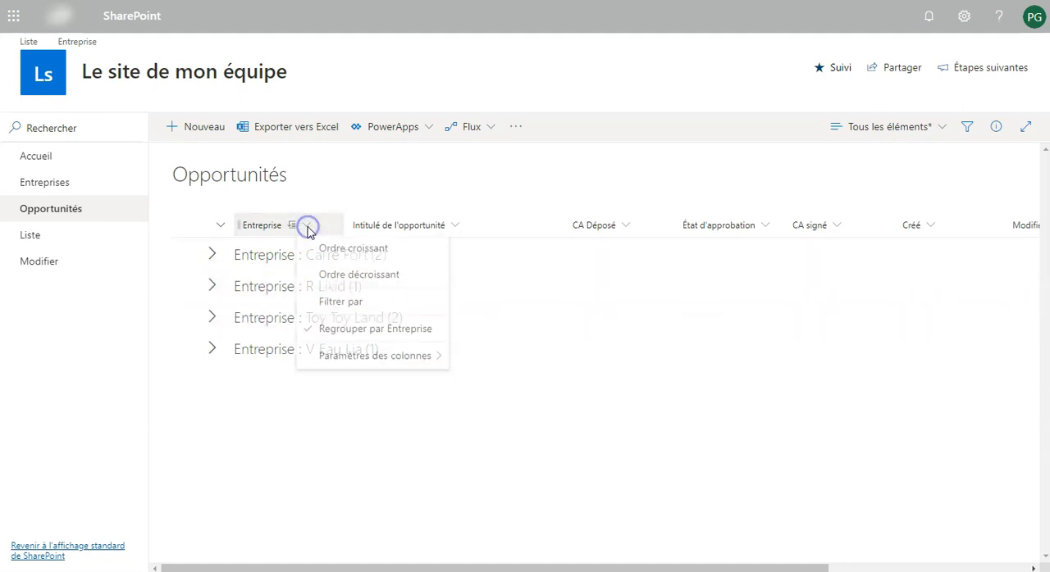
left_click(351, 330)
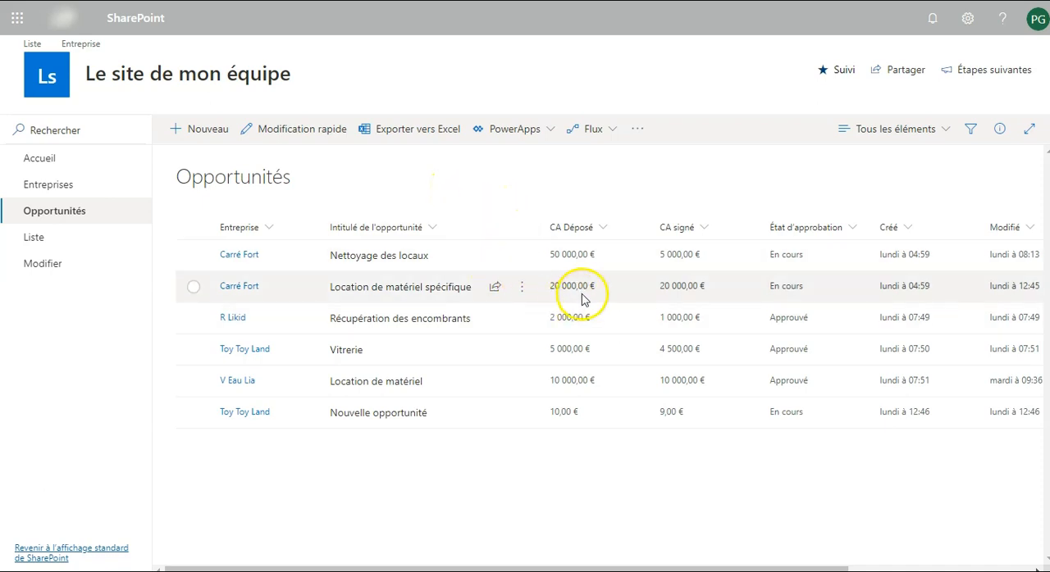
Format the Tous les éléments view with alternating row styles and set the odd rows' fill colour to green
mouse_move(656, 223)
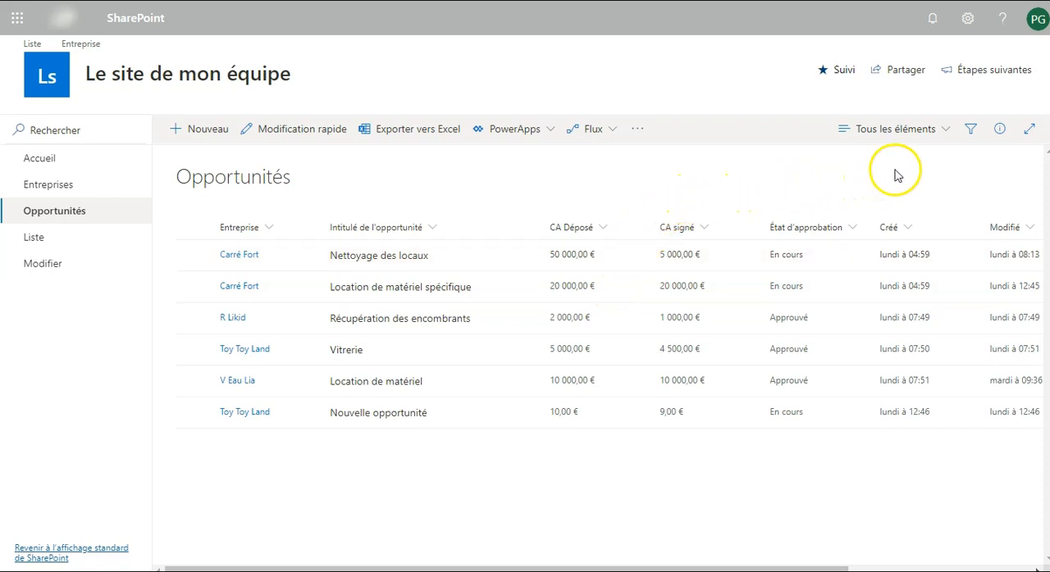
left_click(916, 133)
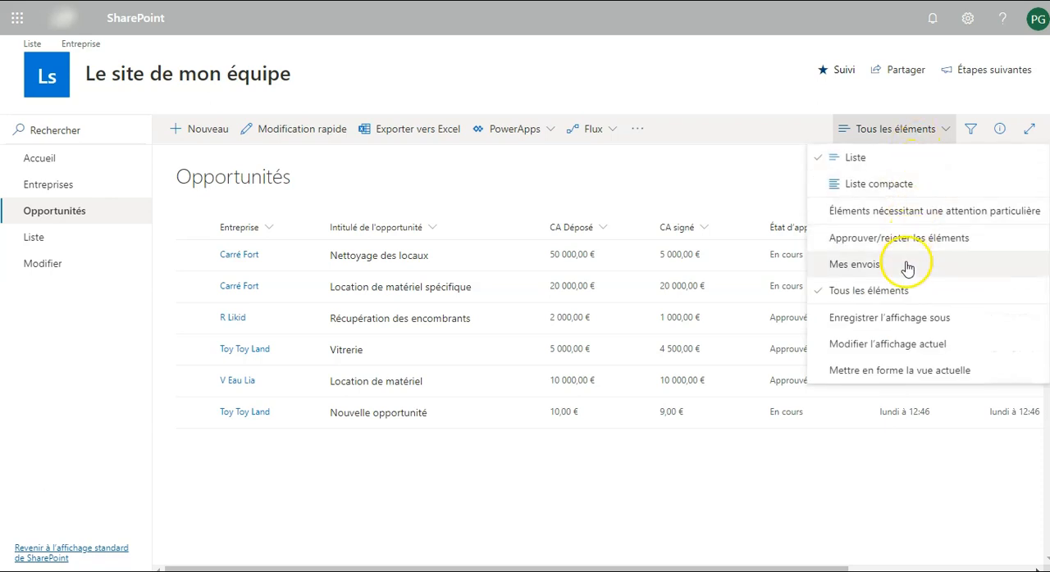
left_click(889, 370)
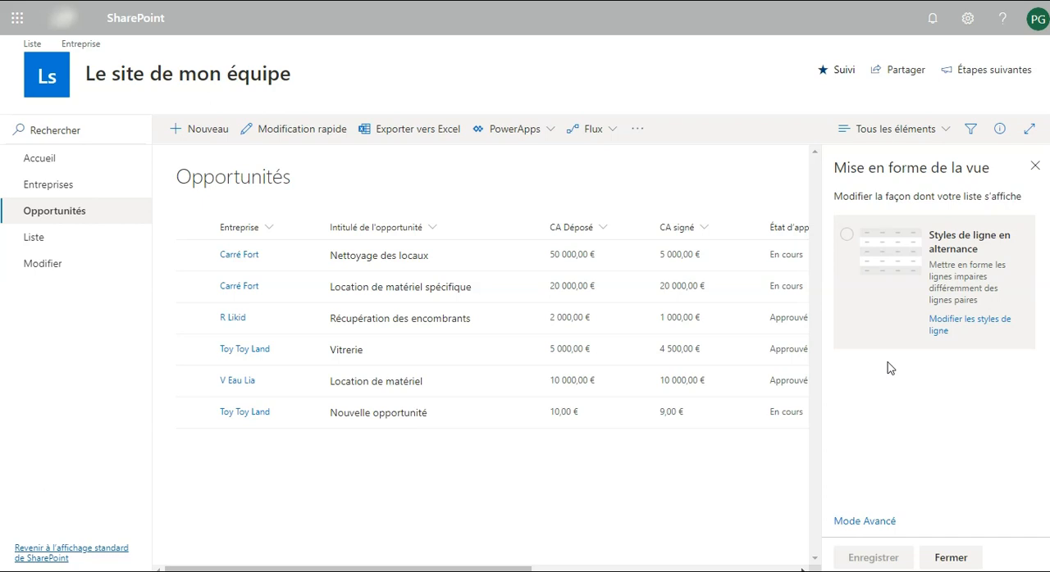
left_click(847, 235)
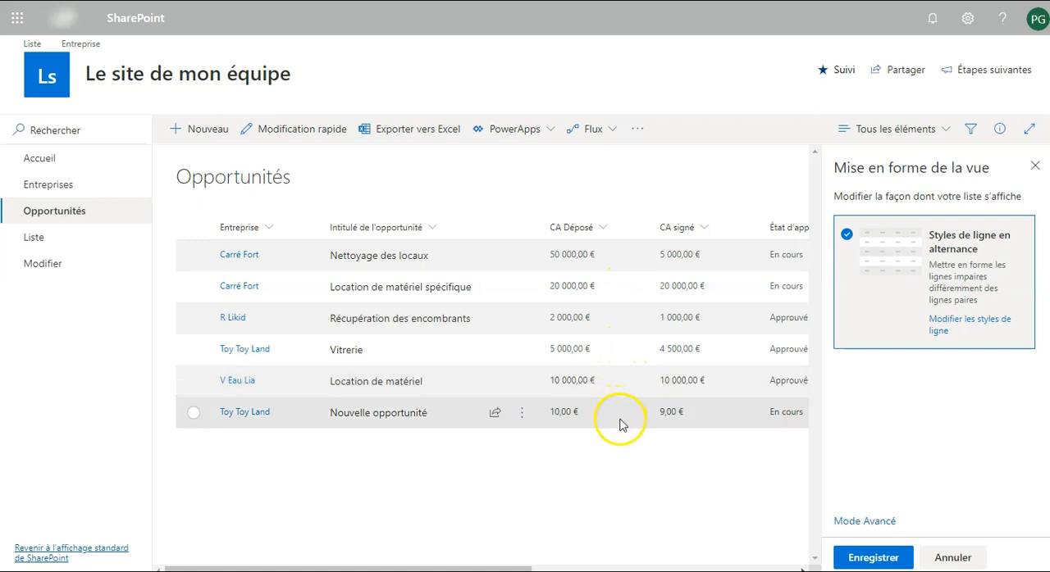
left_click(941, 332)
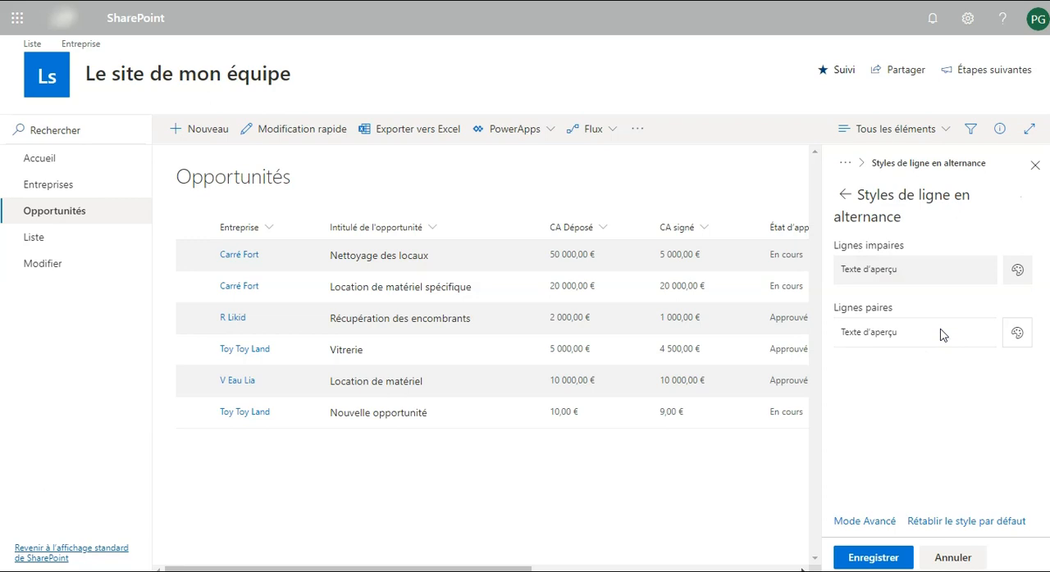
left_click(1018, 271)
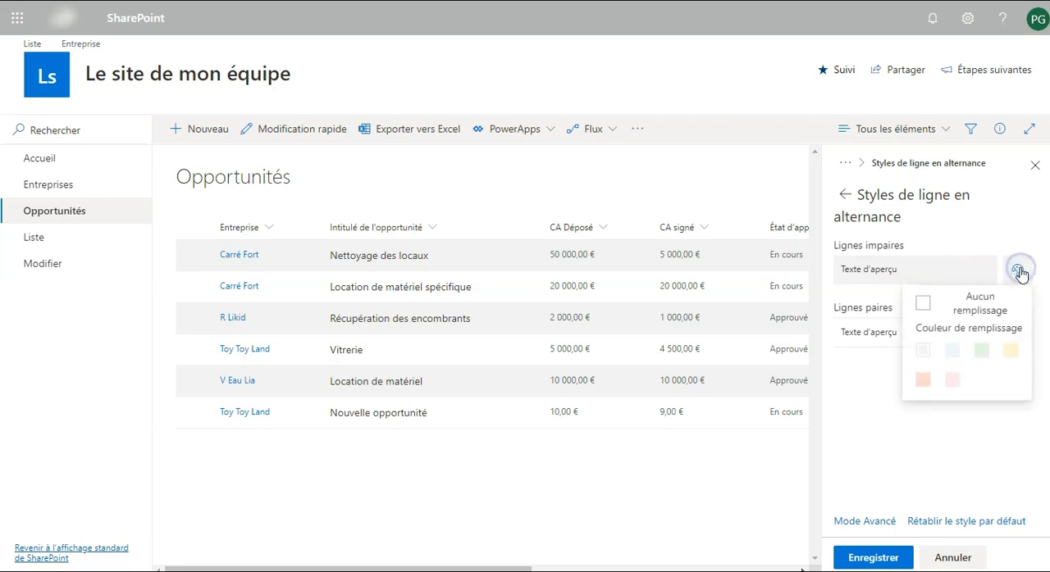
left_click(987, 353)
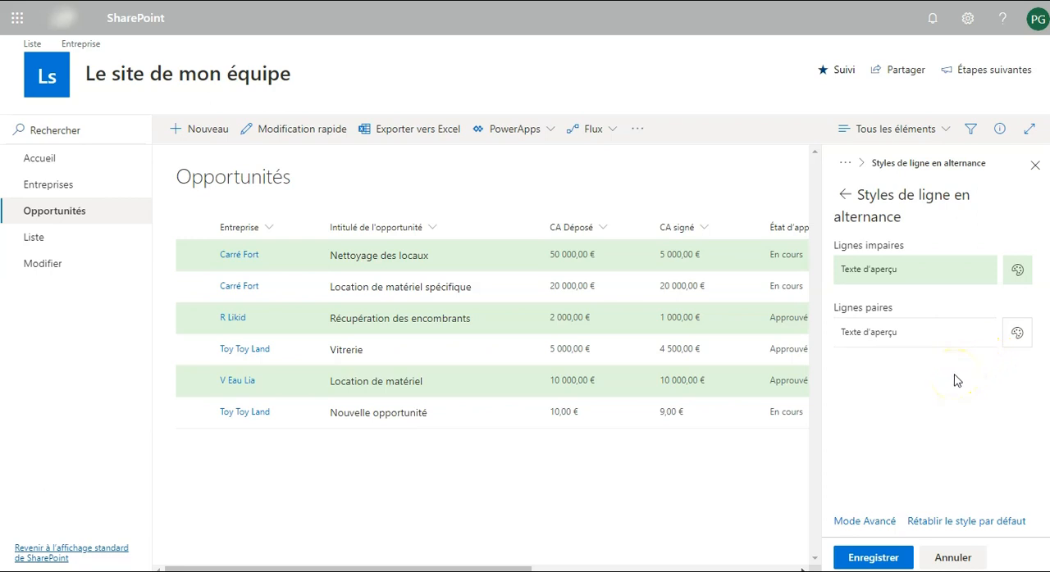
Review the row formatting's JSON code in advanced mode and save the view formatting
left_click(861, 524)
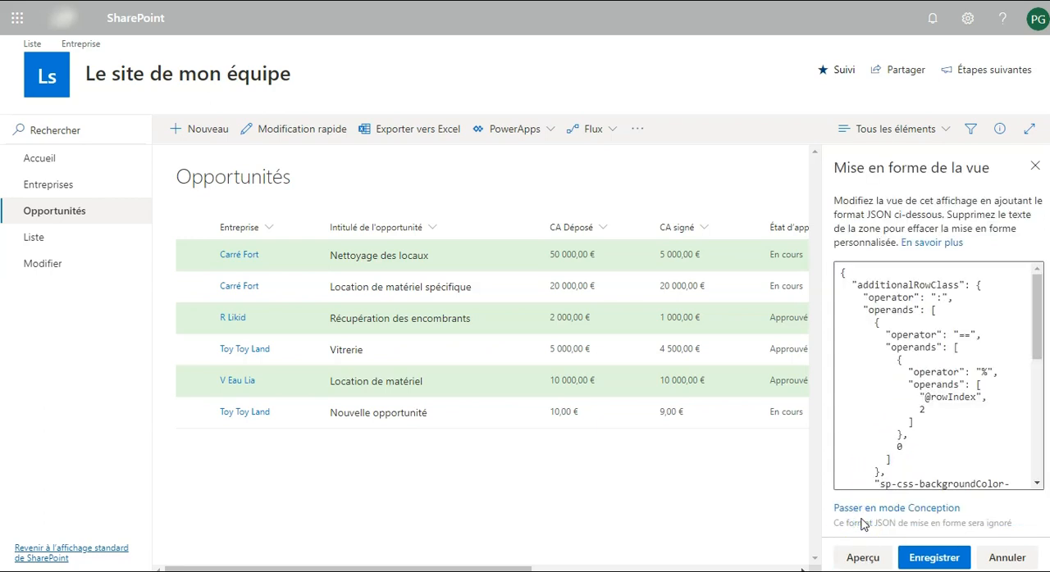
left_click(905, 324)
scroll(906, 323, "down", 10)
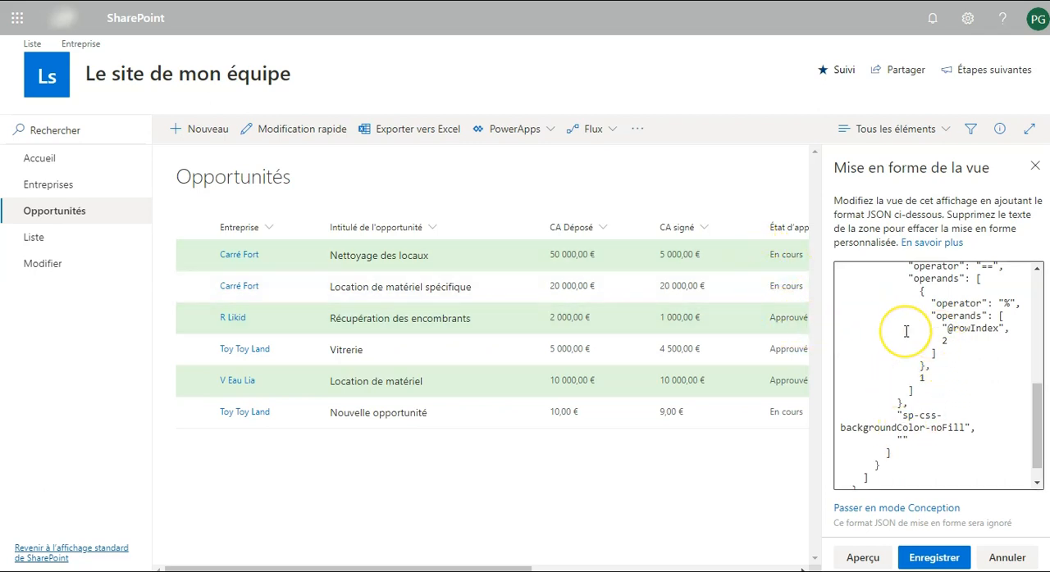
scroll(905, 331, "up", 10)
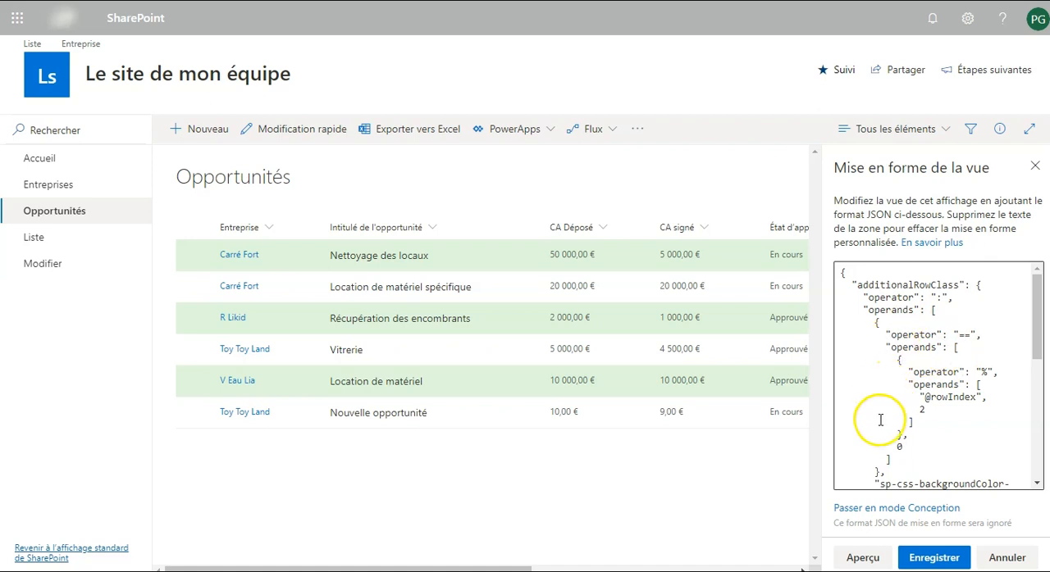
left_click(947, 559)
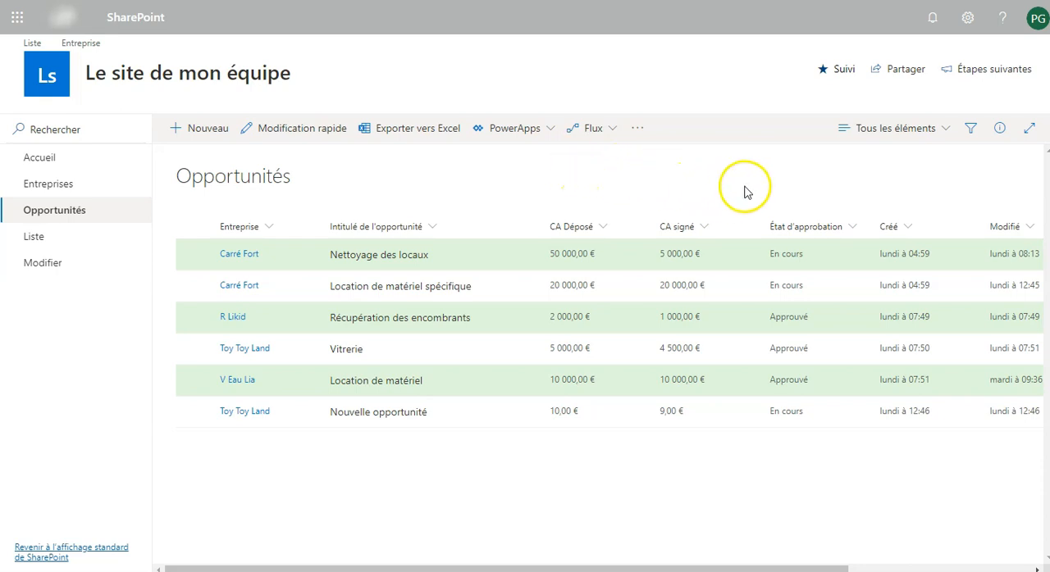
Save the current view under the new name Mon nouvel affichage, toggling its public view option before saving
left_click(926, 139)
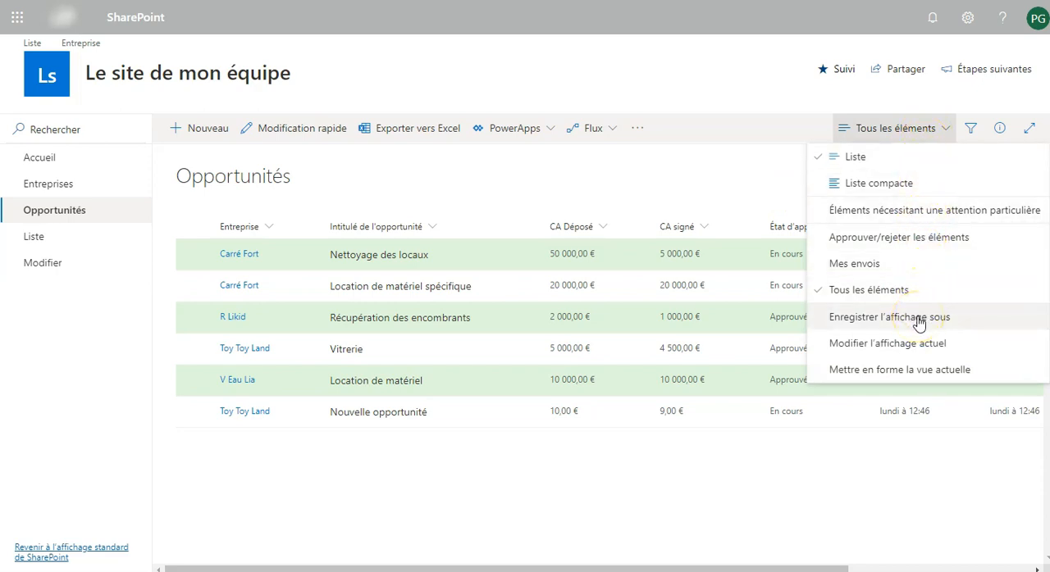
left_click(915, 320)
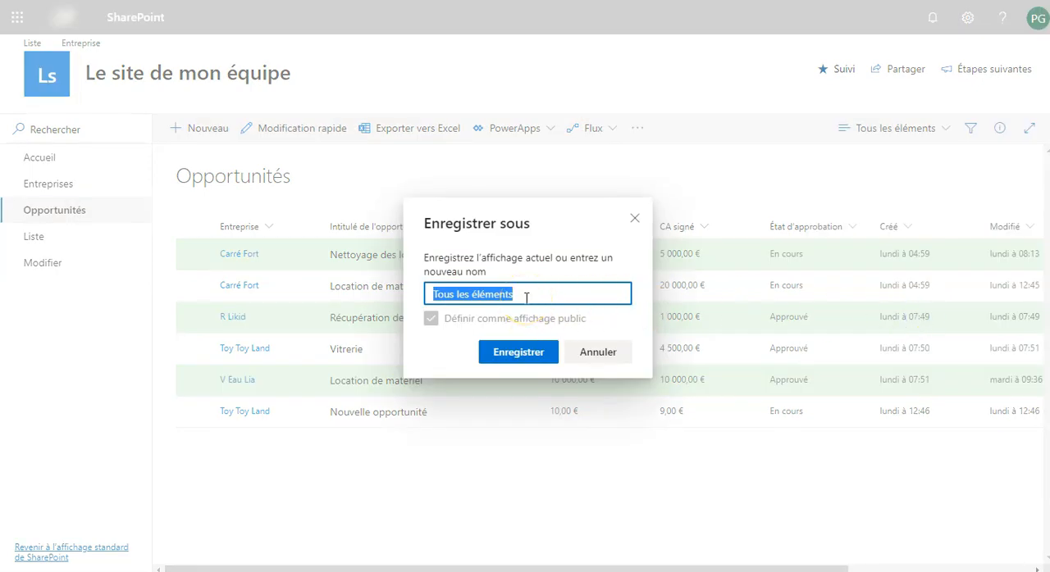
type("Mon nouvel a")
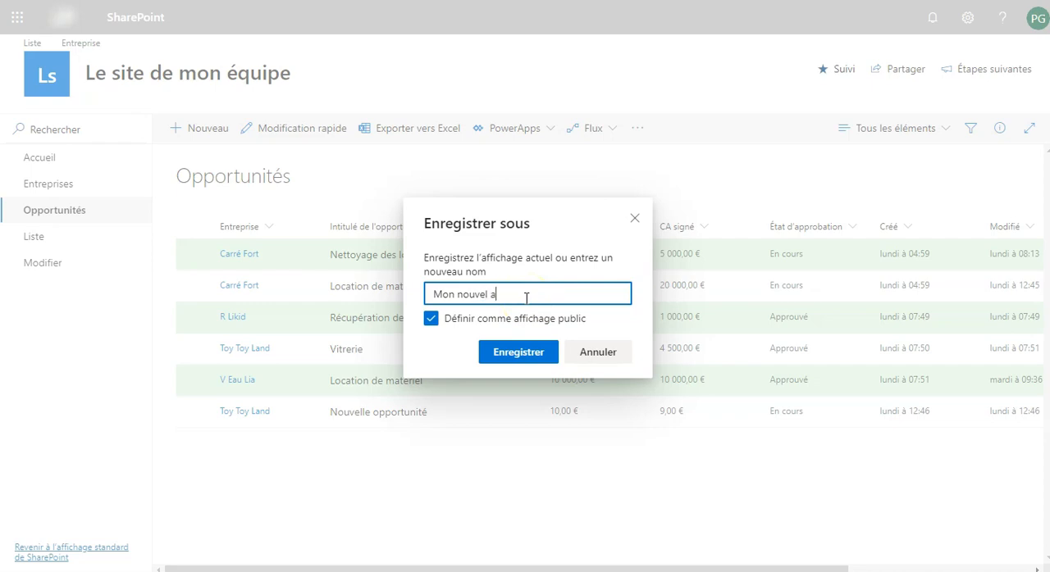
type("ffichage")
left_click(431, 325)
left_click(526, 361)
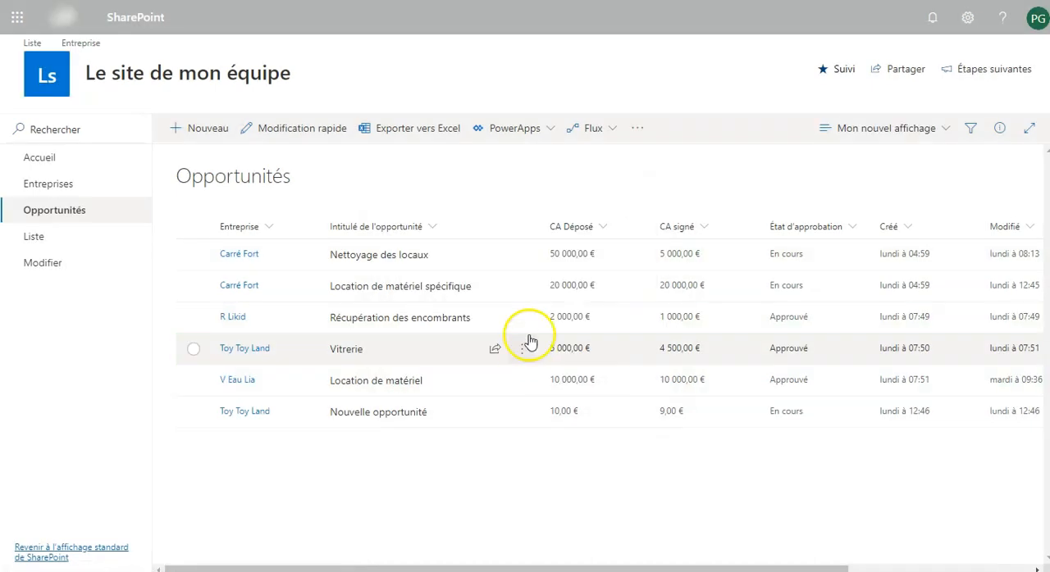
Switch the Opportunités list back to the Tous les éléments view
left_click(931, 132)
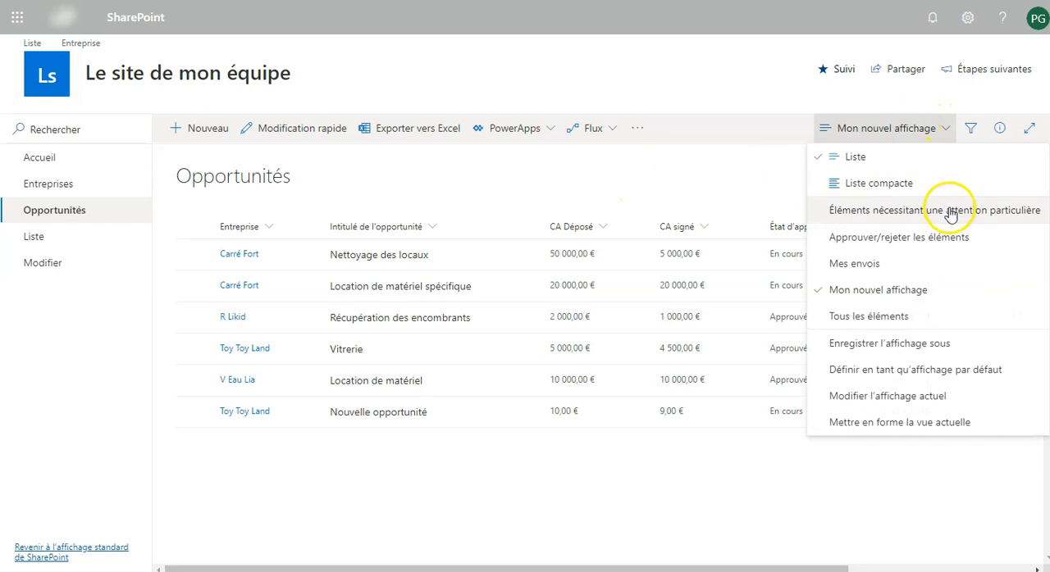
left_click(892, 319)
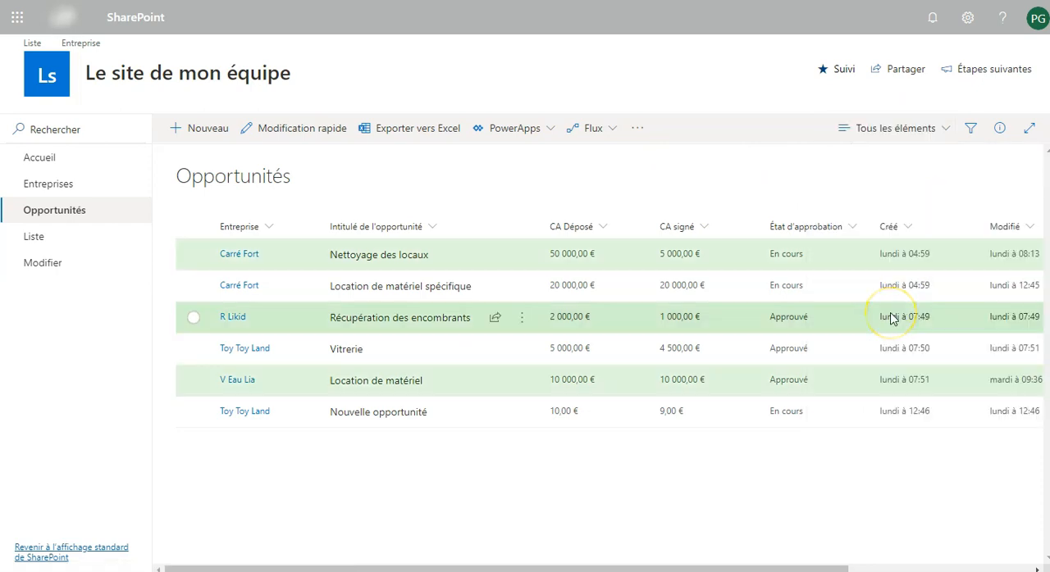